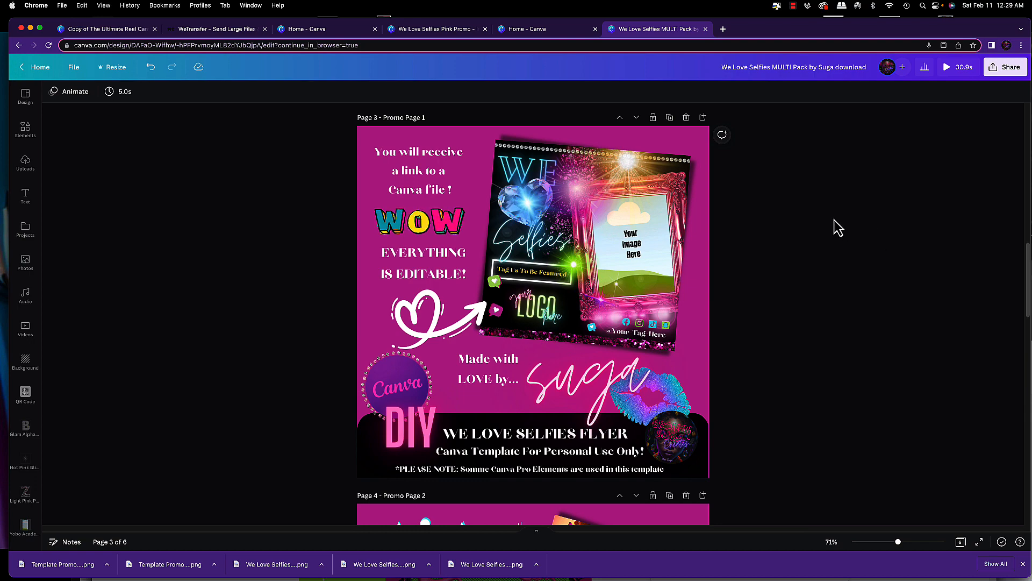
# Play the design as a presentation to preview the Play Me First video, then close the preview
pyautogui.scroll(15, 839, 227)
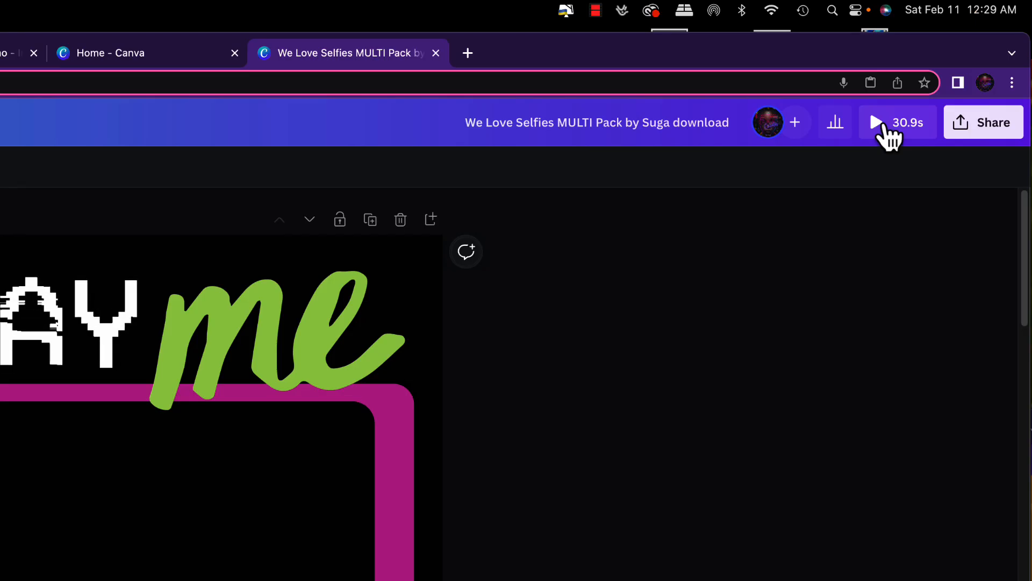
pyautogui.click(881, 127)
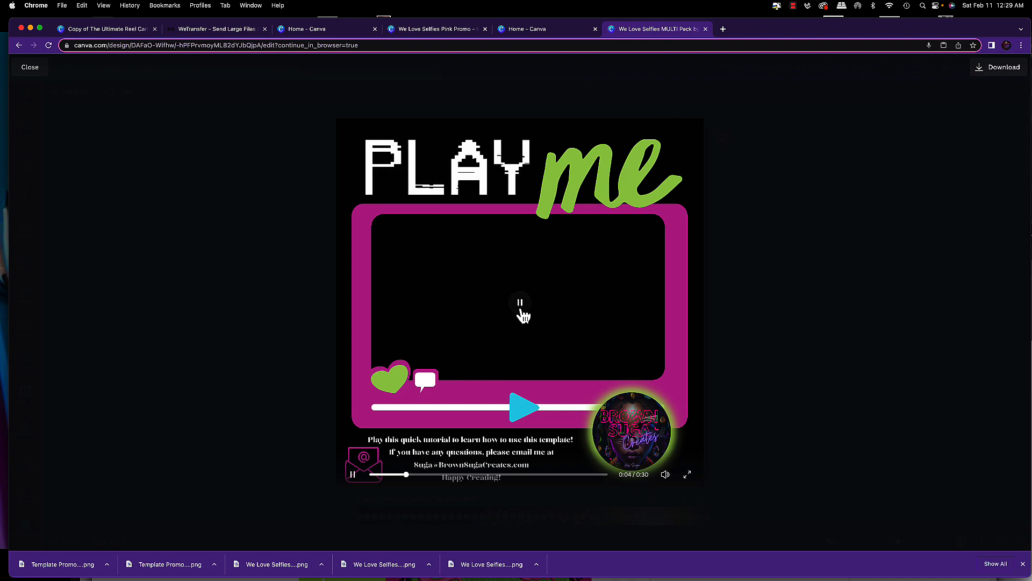
pyautogui.click(584, 269)
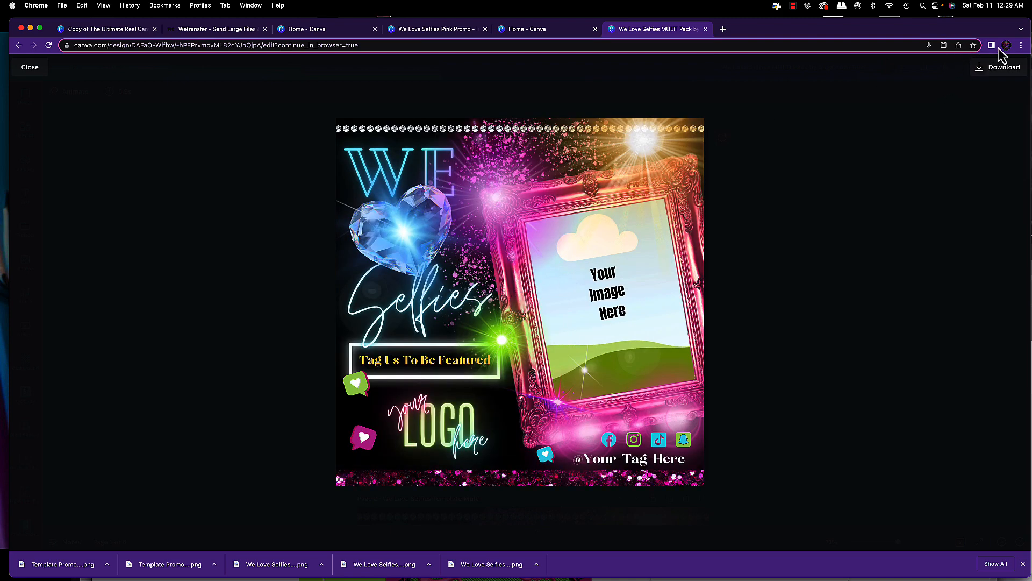
pyautogui.click(1023, 563)
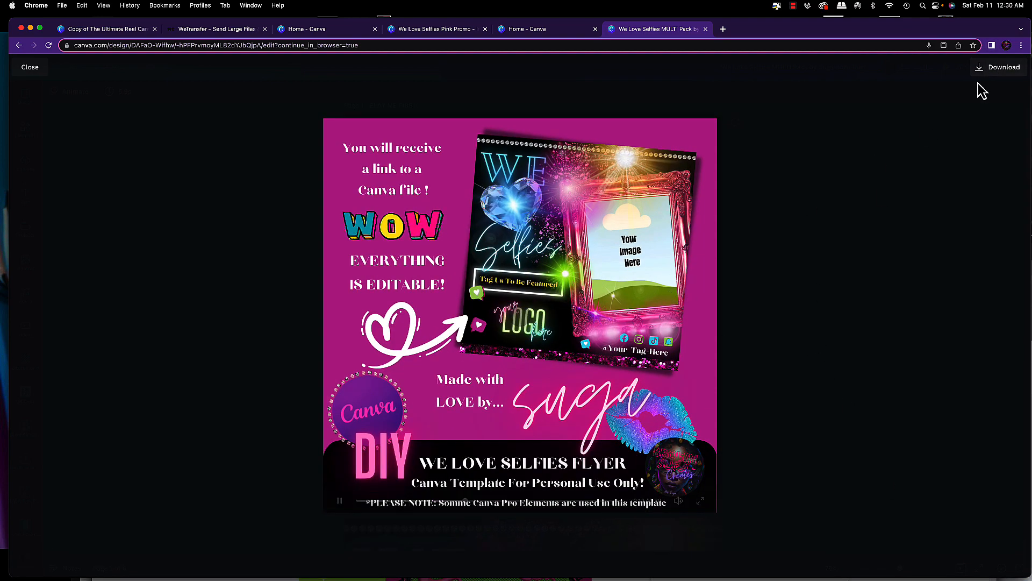
pyautogui.click(30, 67)
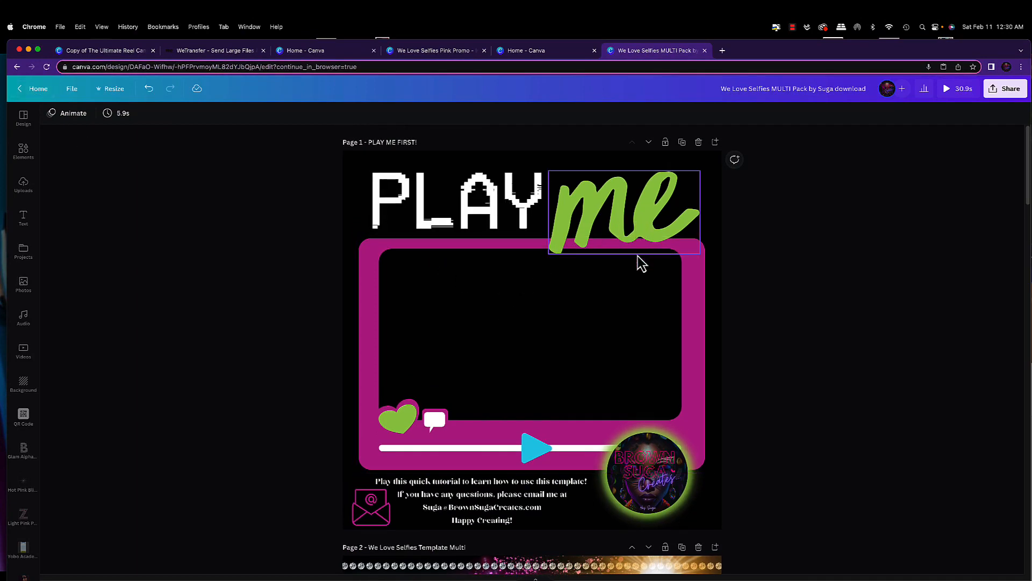
# Scroll through all six pages of the template to examine their contents
pyautogui.scroll(-10, 642, 264)
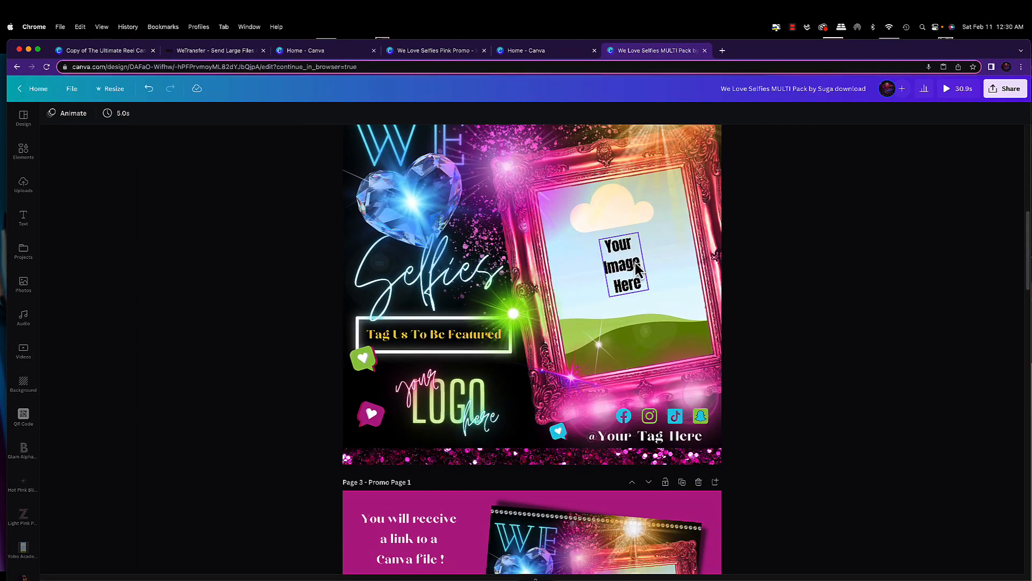
pyautogui.scroll(3, 635, 264)
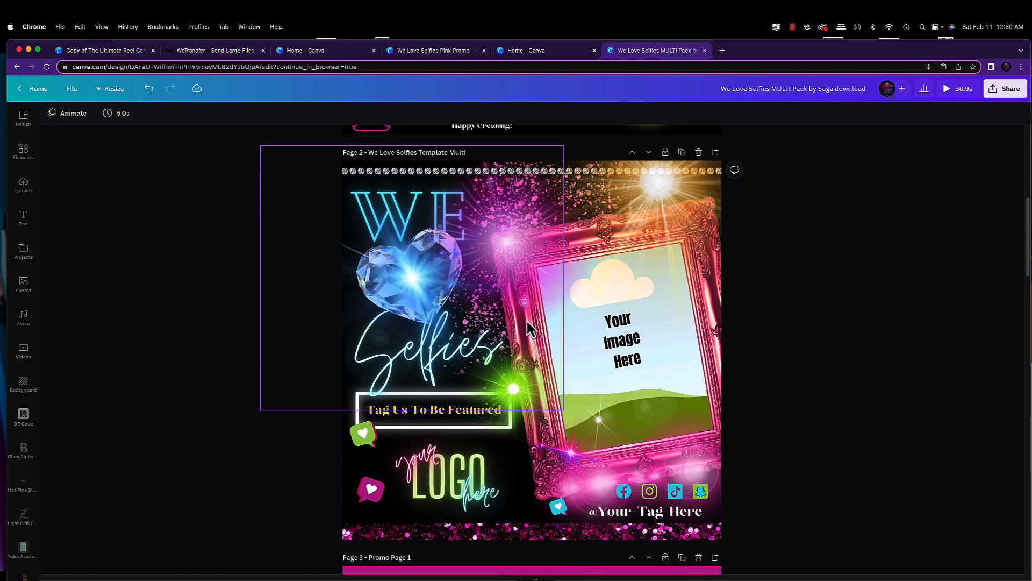
pyautogui.scroll(-7, 649, 379)
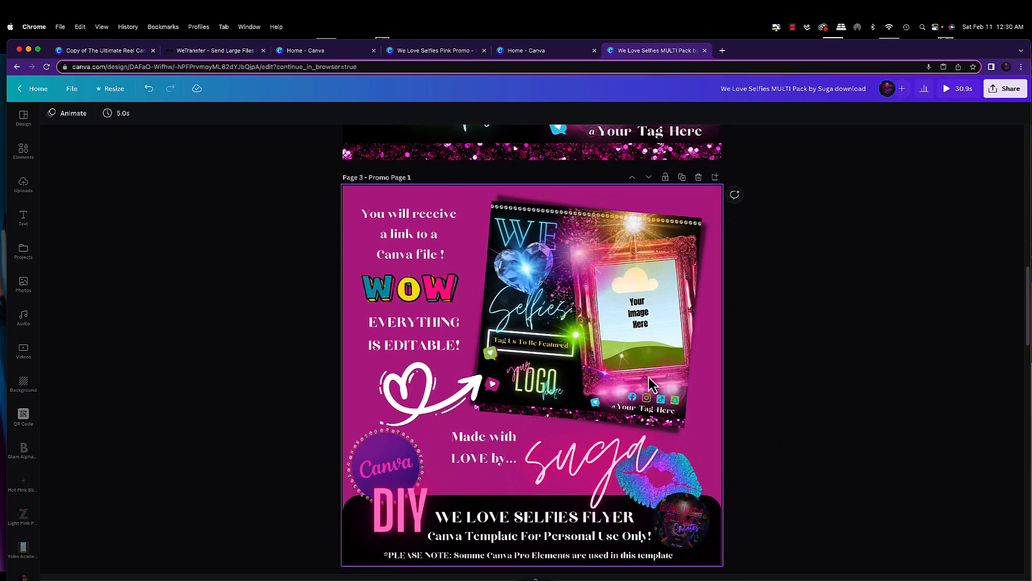
pyautogui.scroll(-1, 649, 376)
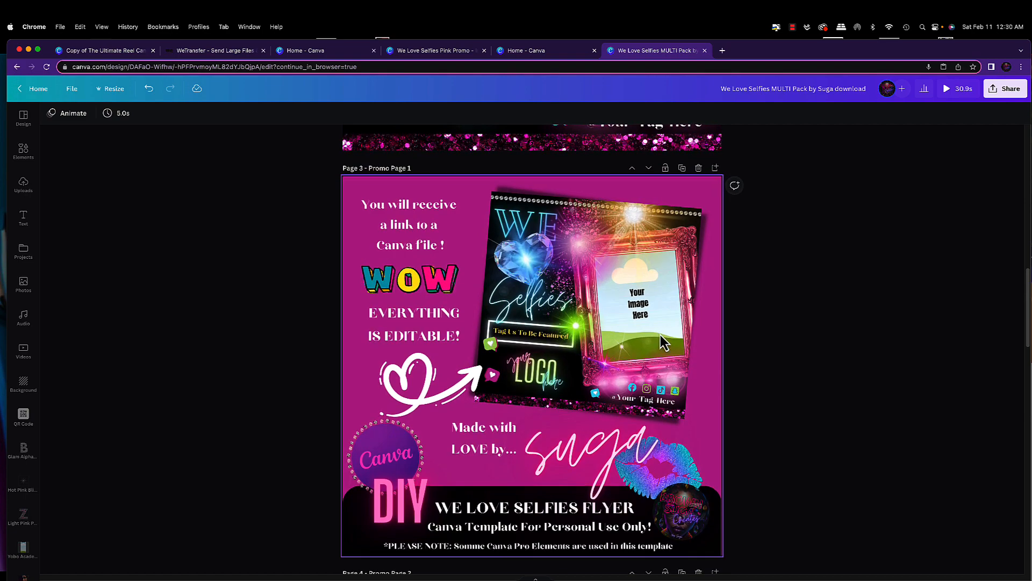
pyautogui.scroll(-1, 660, 334)
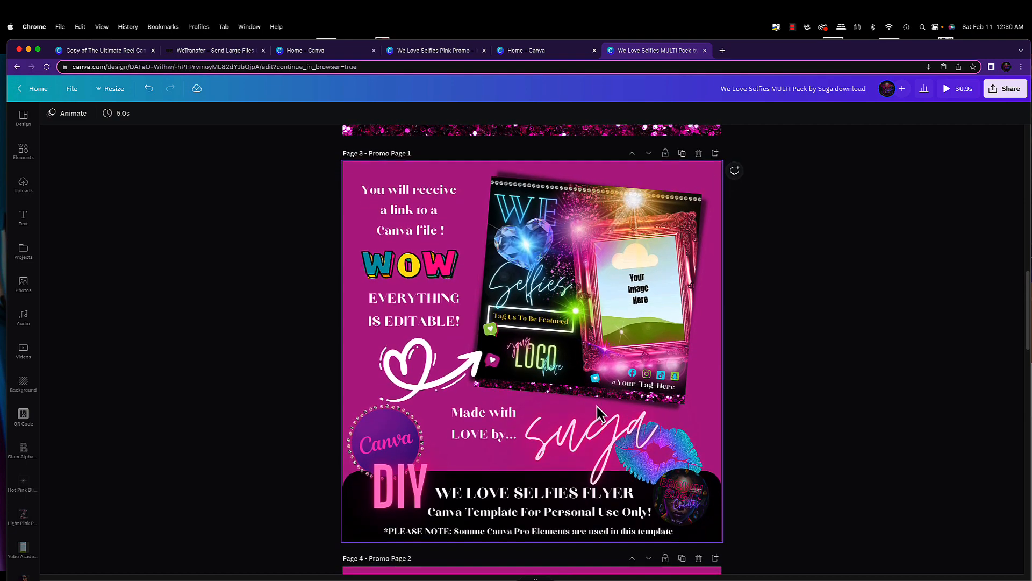
pyautogui.scroll(-10, 597, 407)
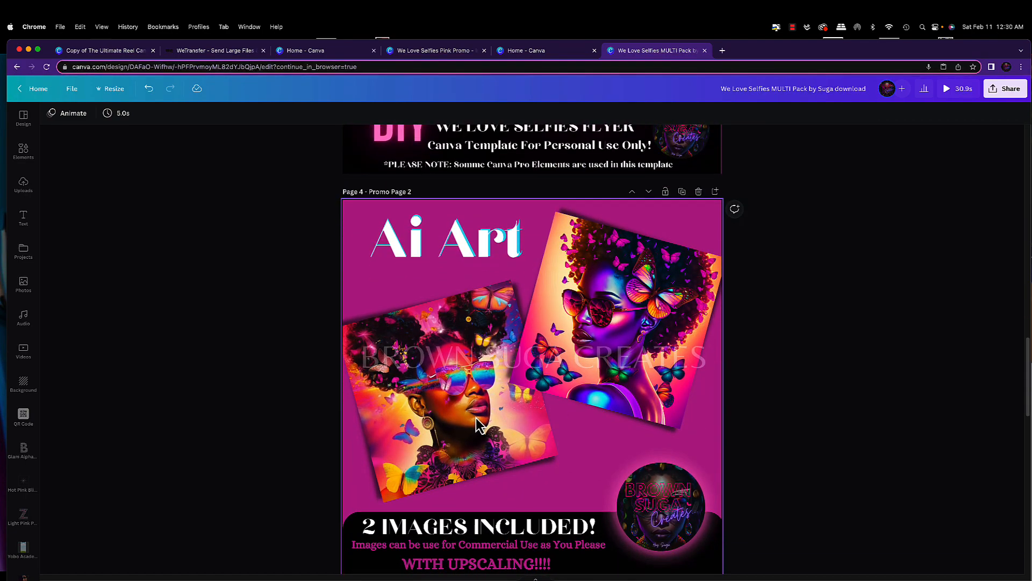
pyautogui.scroll(-2, 480, 424)
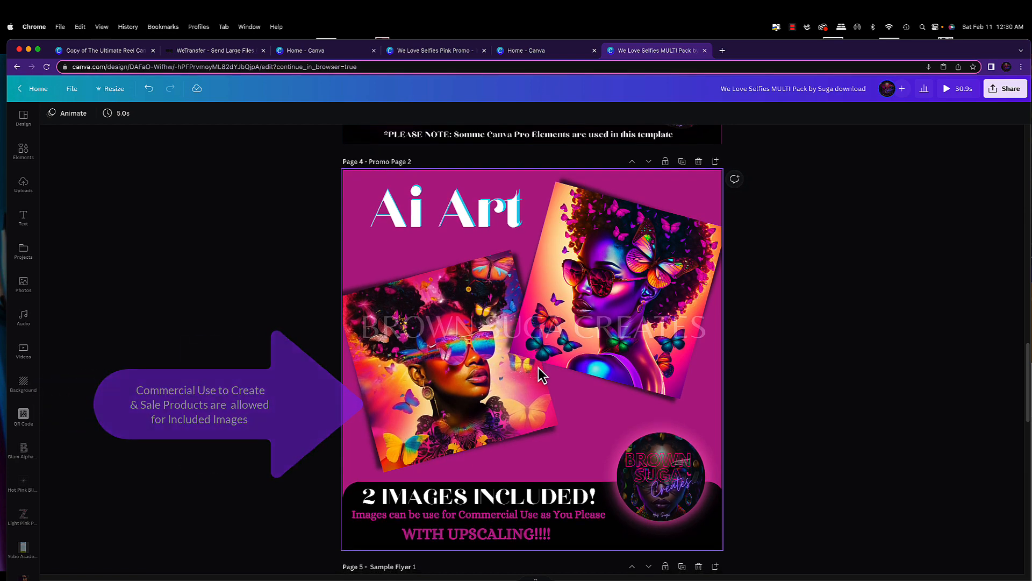
pyautogui.scroll(-1, 538, 368)
pyautogui.scroll(-1, 541, 367)
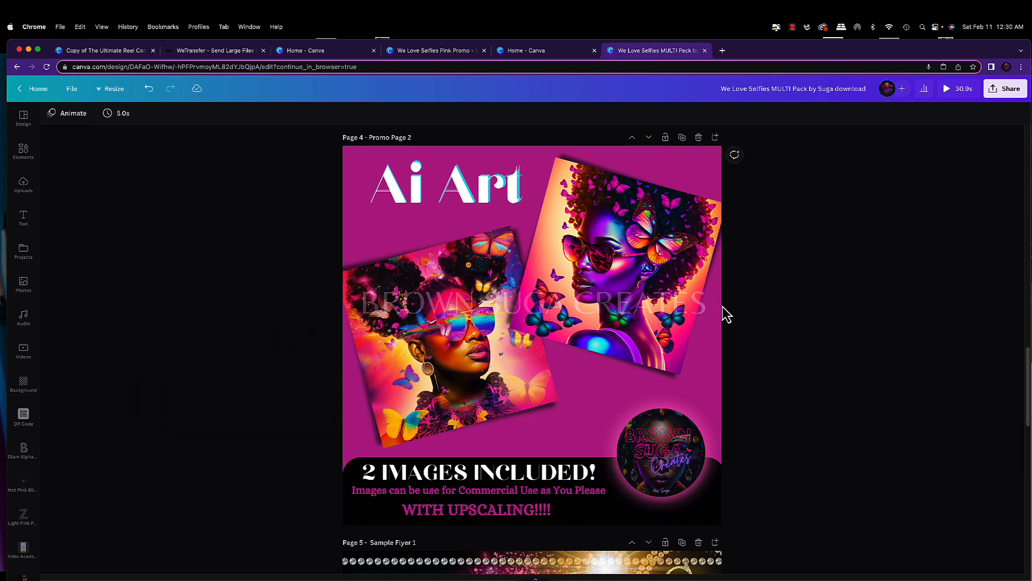
pyautogui.scroll(15, 726, 314)
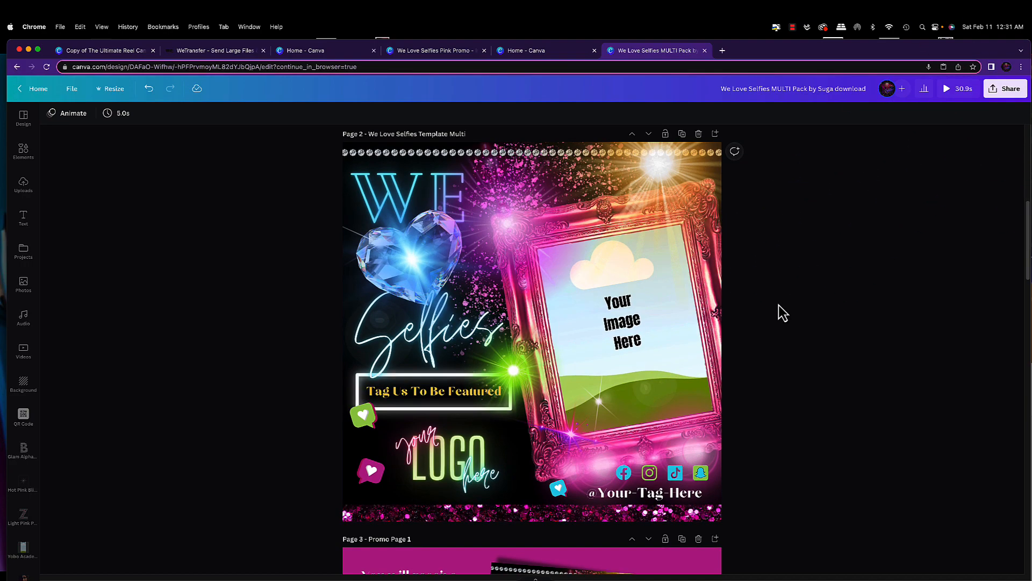
pyautogui.scroll(-3, 706, 322)
pyautogui.scroll(-20, 706, 322)
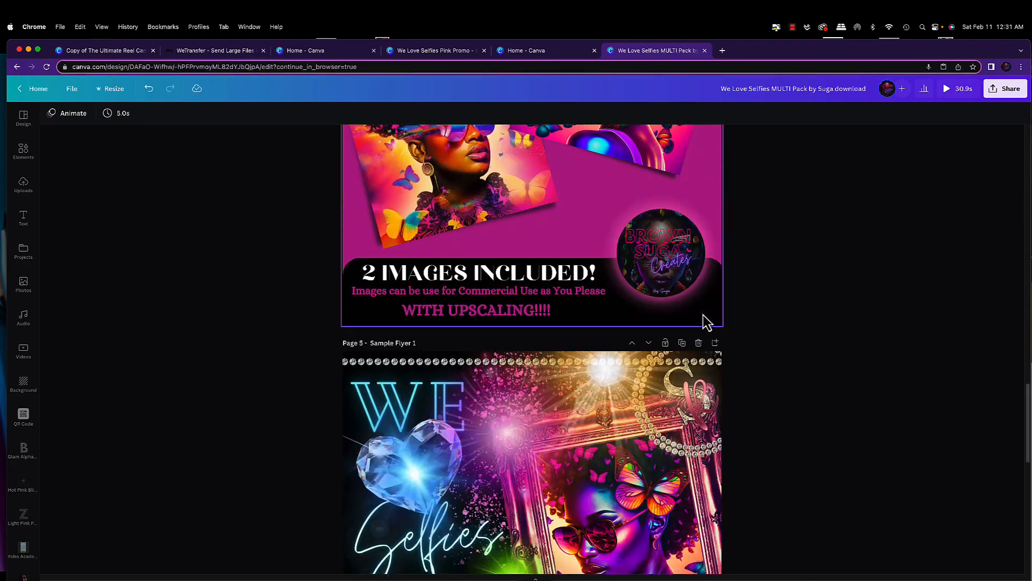
pyautogui.scroll(2, 705, 323)
pyautogui.scroll(-1, 706, 322)
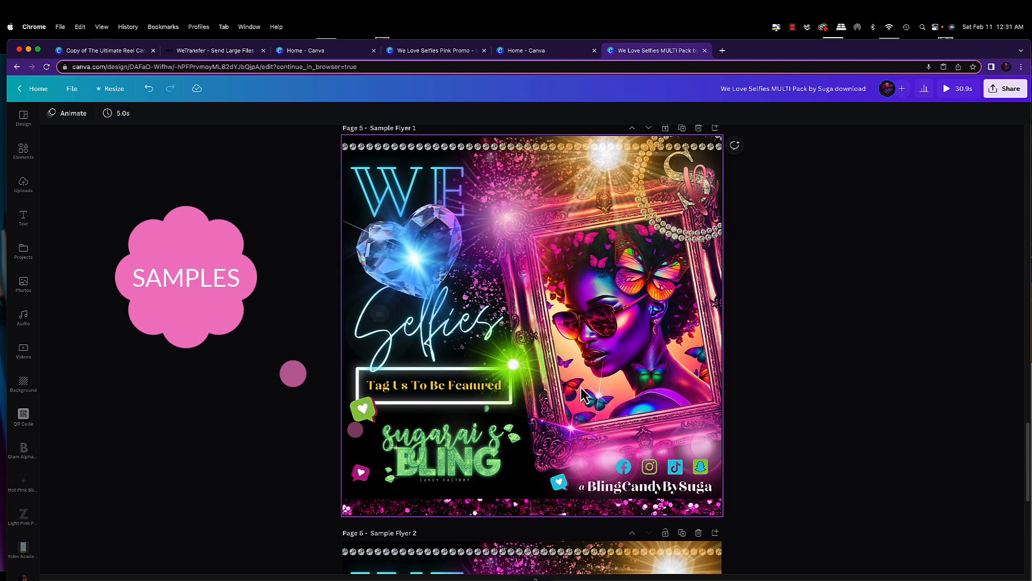
pyautogui.scroll(-10, 554, 387)
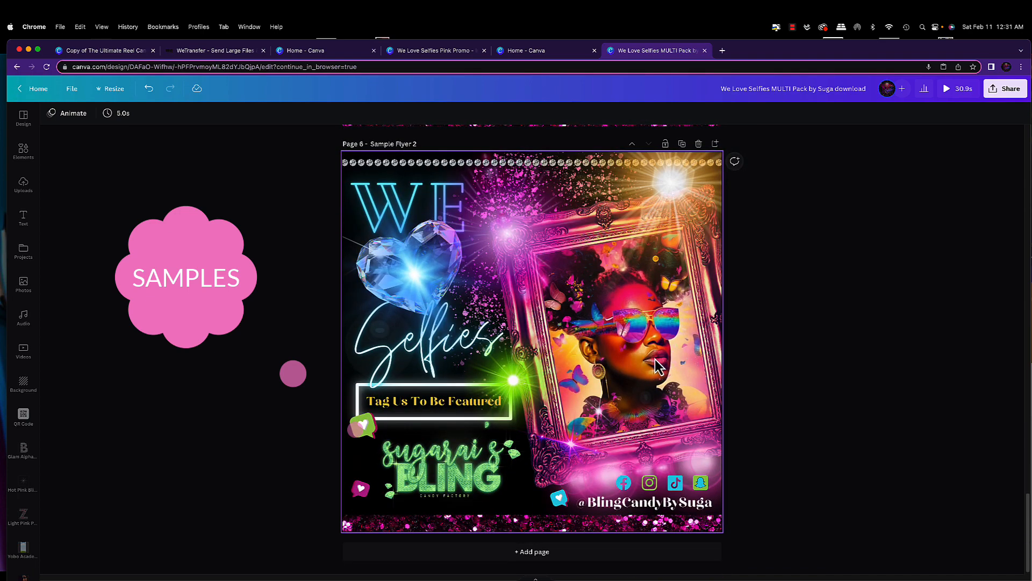
pyautogui.scroll(1, 658, 368)
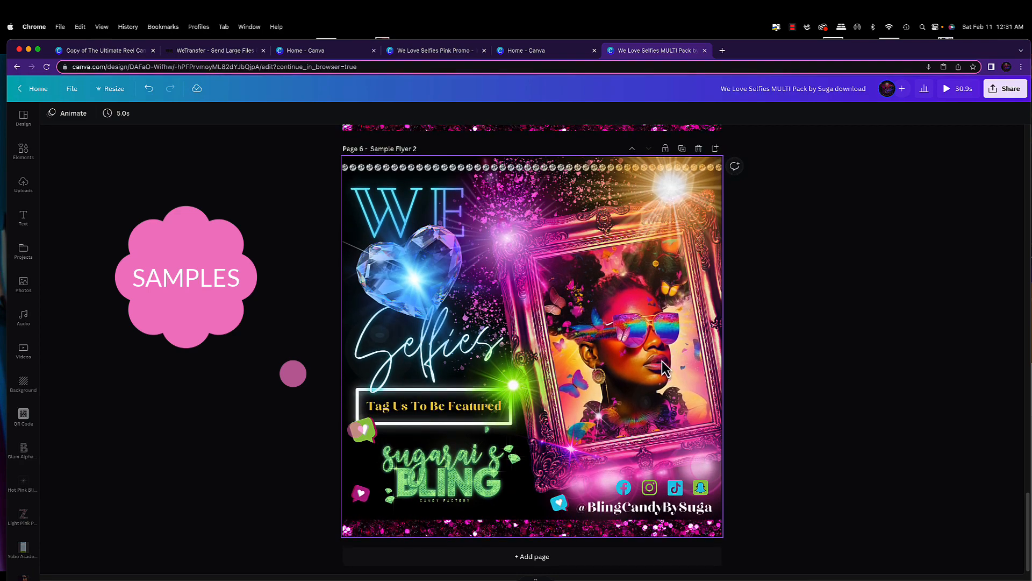
pyautogui.scroll(5, 665, 369)
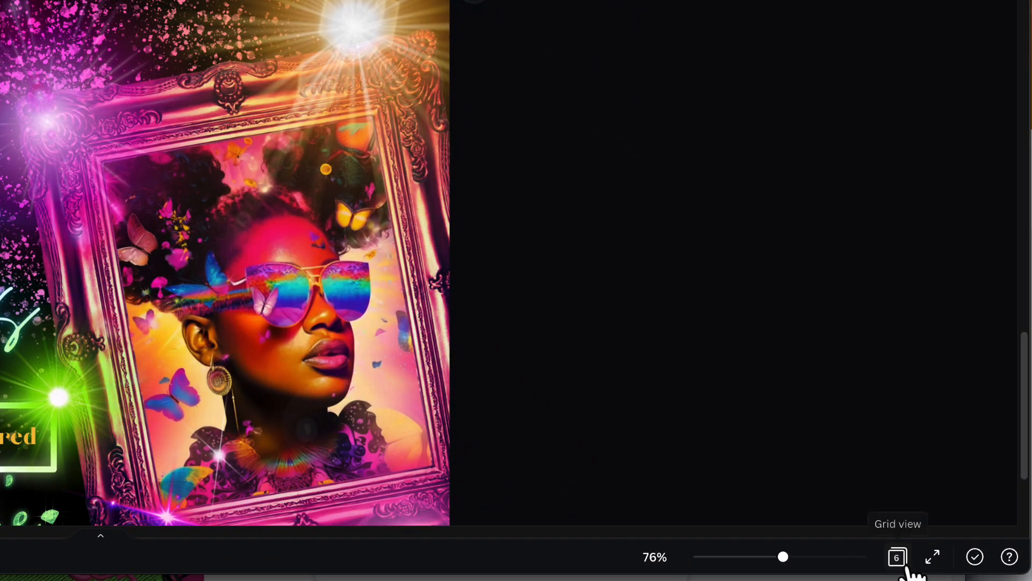
# In grid view, move the PLAY ME FIRST page after the We Love Selfies template page and open the template page
pyautogui.click(896, 560)
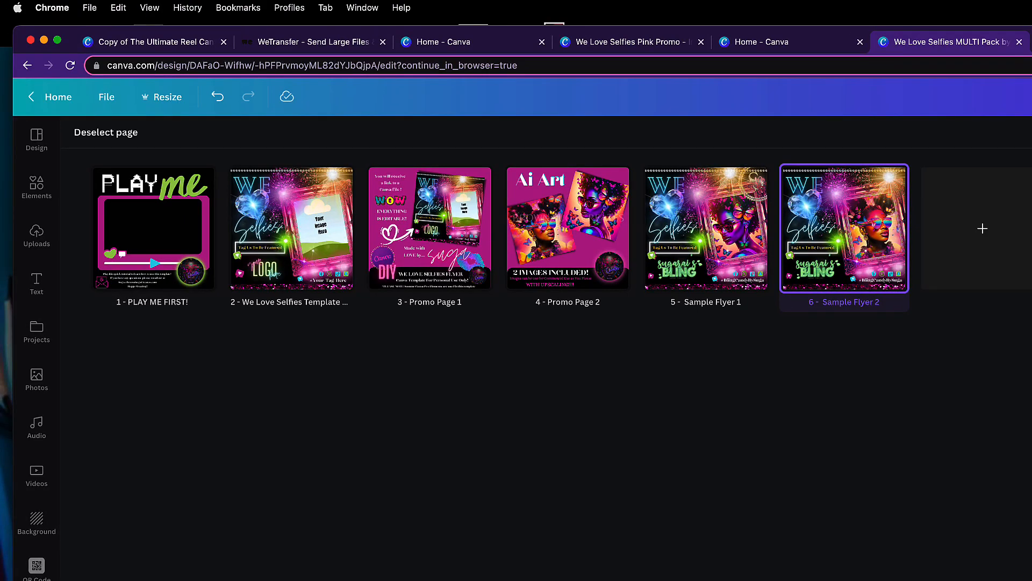
pyautogui.moveTo(193, 265); pyautogui.dragTo(365, 257)
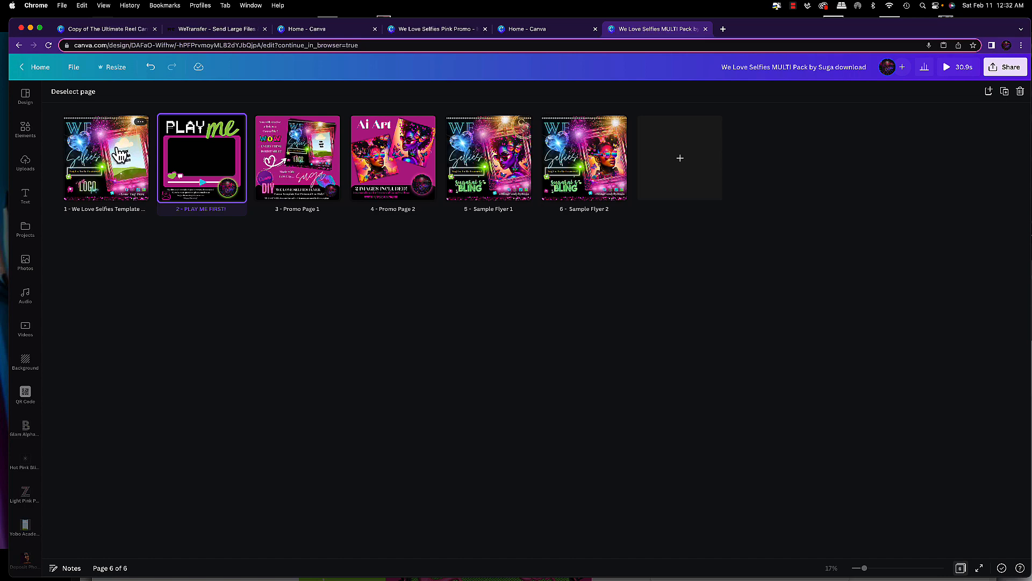
pyautogui.doubleClick(119, 155)
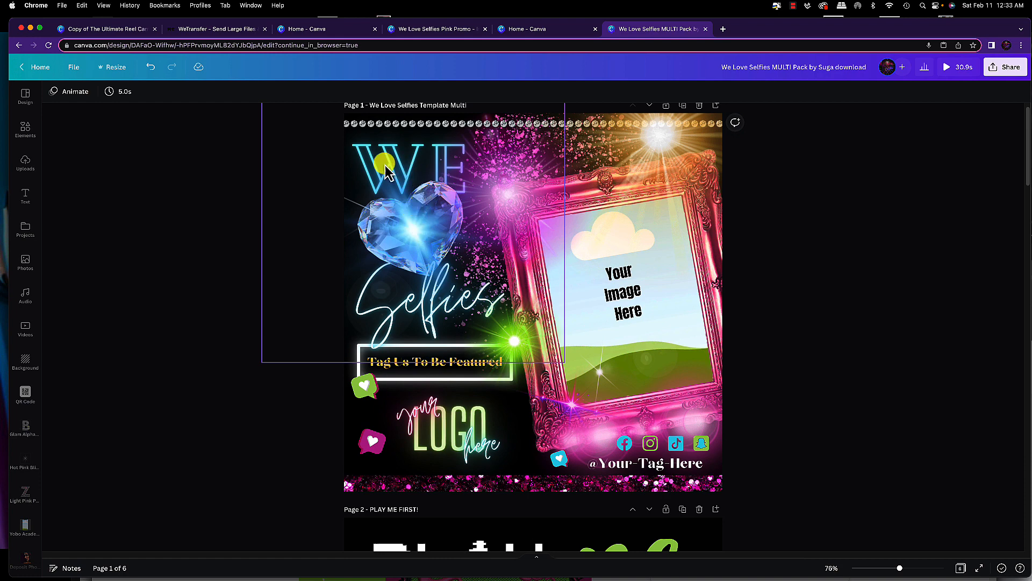
# Move the blue glow from the crystal heart down toward the logo area
pyautogui.click(419, 235)
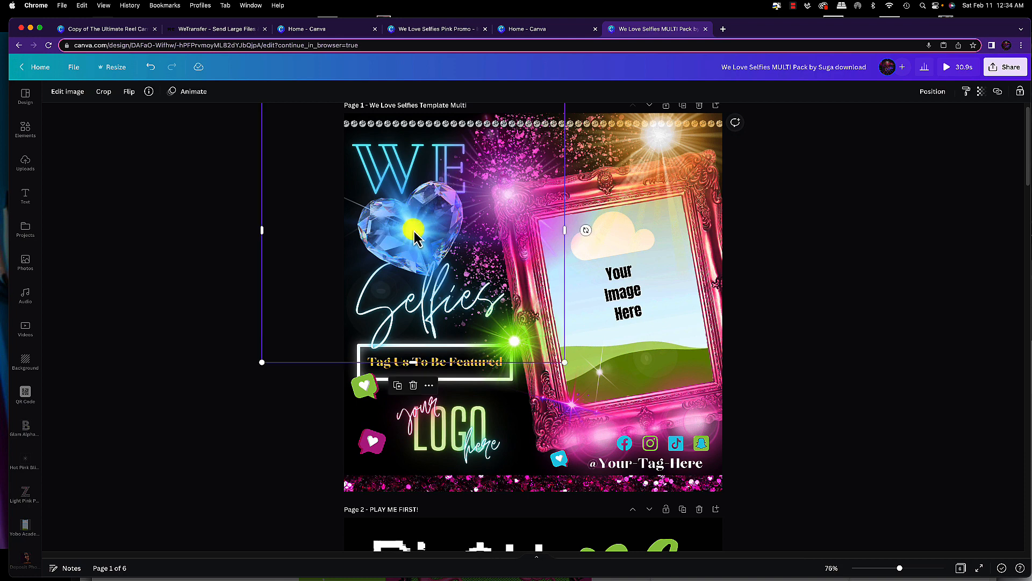
pyautogui.moveTo(417, 236); pyautogui.dragTo(522, 444)
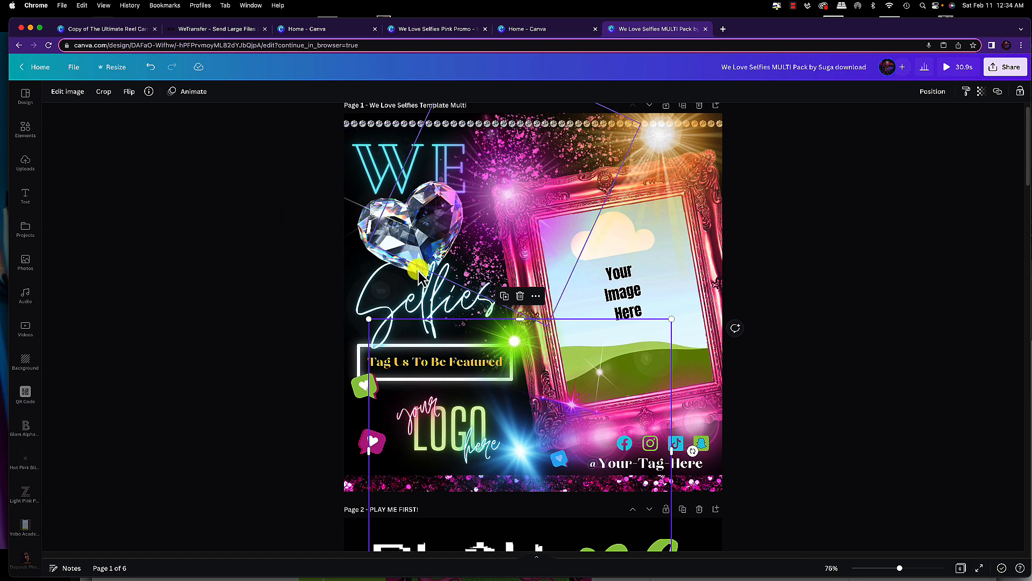
# Try several document colours on the Selfies text, returning to the original cyan
pyautogui.click(432, 308)
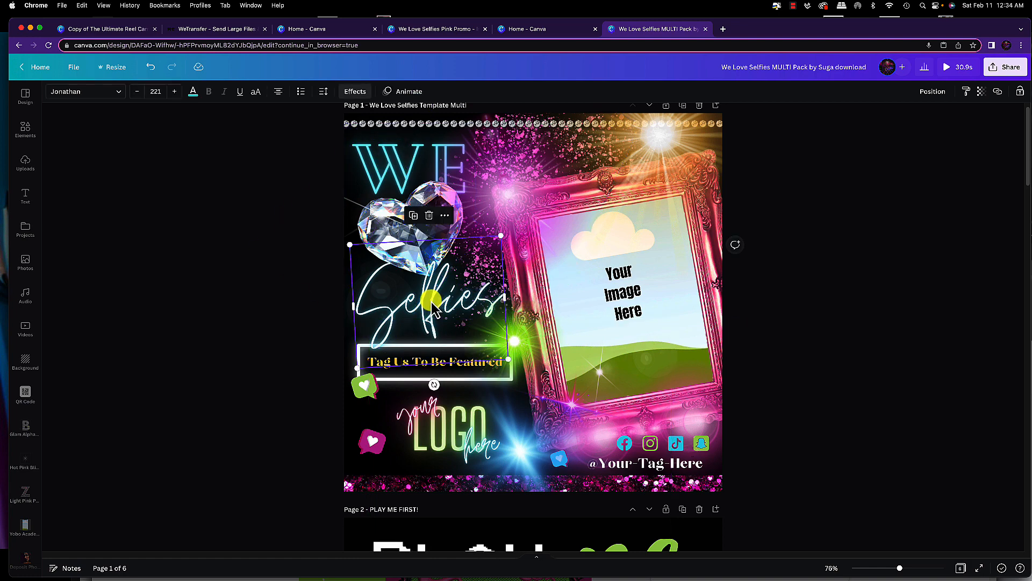
pyautogui.click(193, 93)
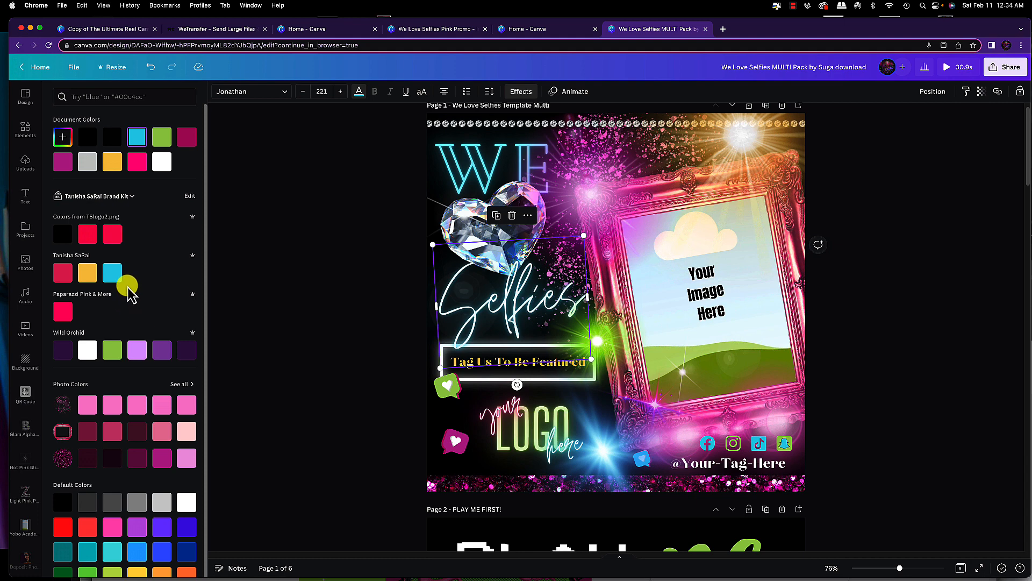
pyautogui.click(165, 139)
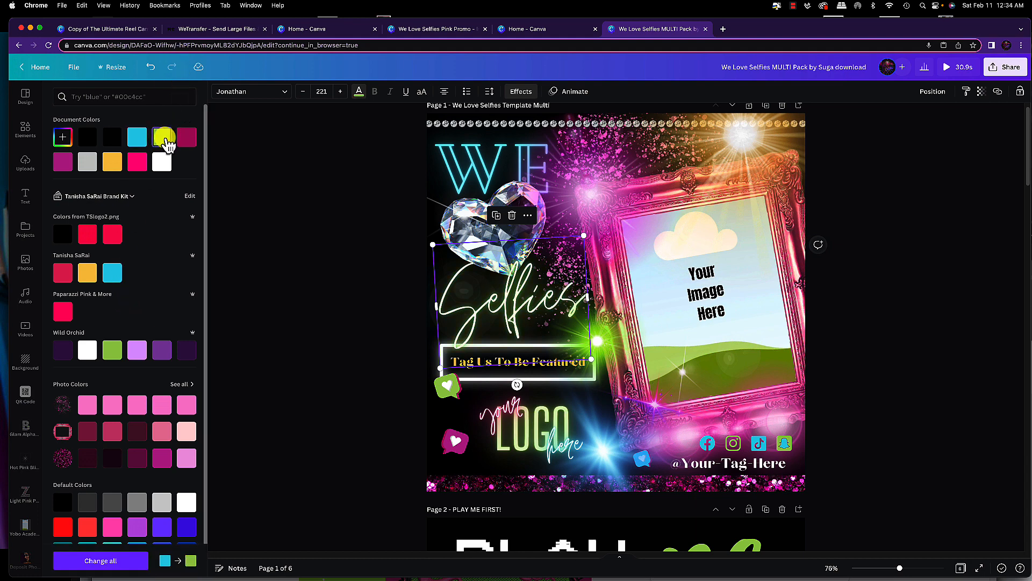
pyautogui.click(189, 137)
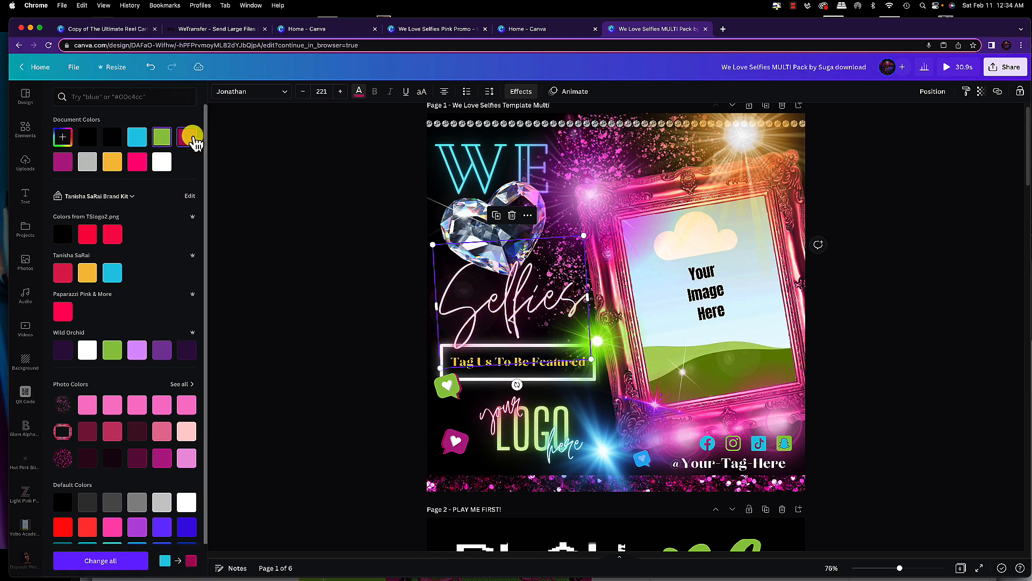
pyautogui.click(113, 163)
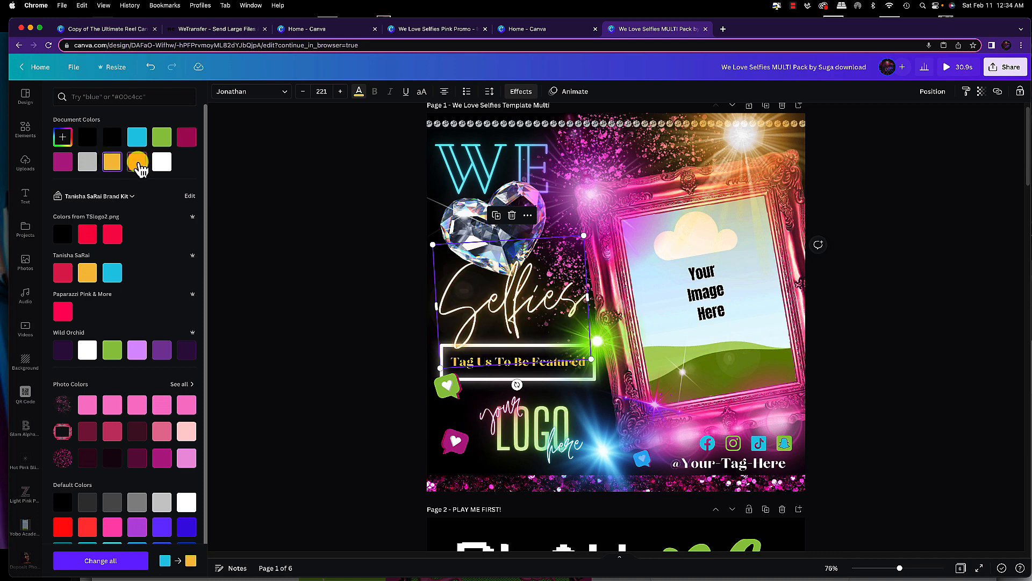
pyautogui.click(138, 163)
pyautogui.click(162, 163)
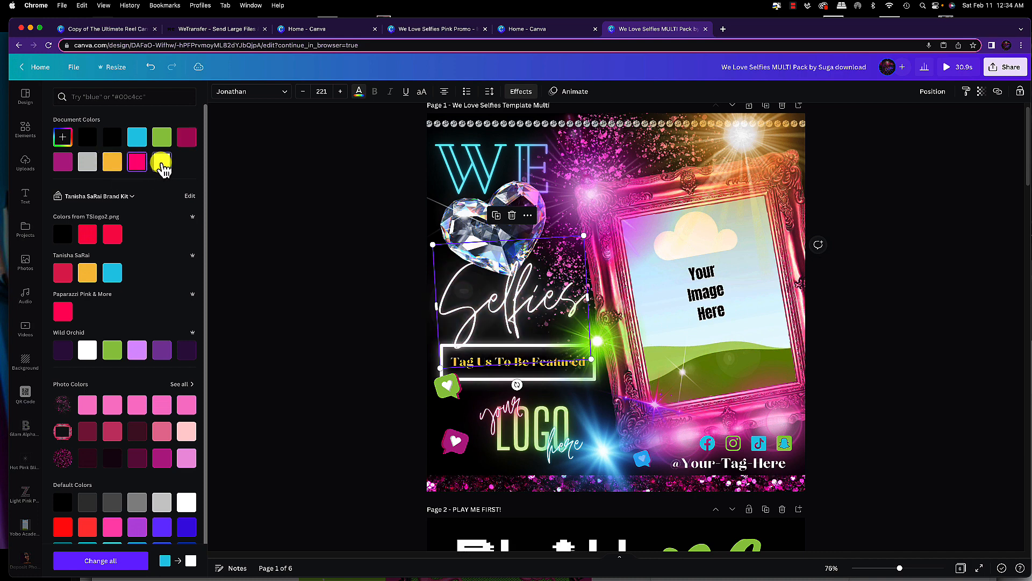
pyautogui.click(137, 137)
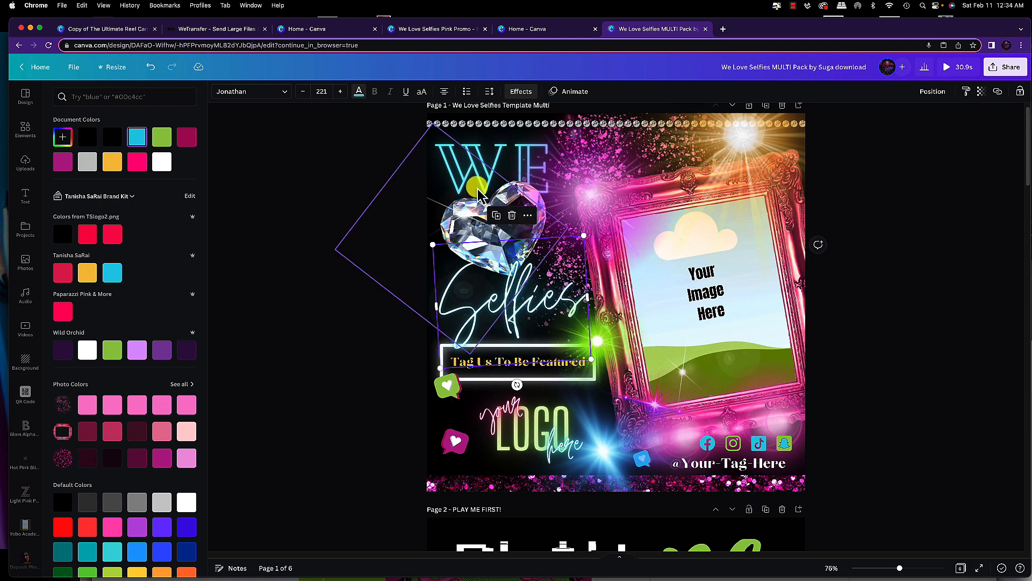
# Move the blue glow back onto the crystal heart
pyautogui.click(599, 431)
pyautogui.moveTo(599, 431); pyautogui.dragTo(500, 228)
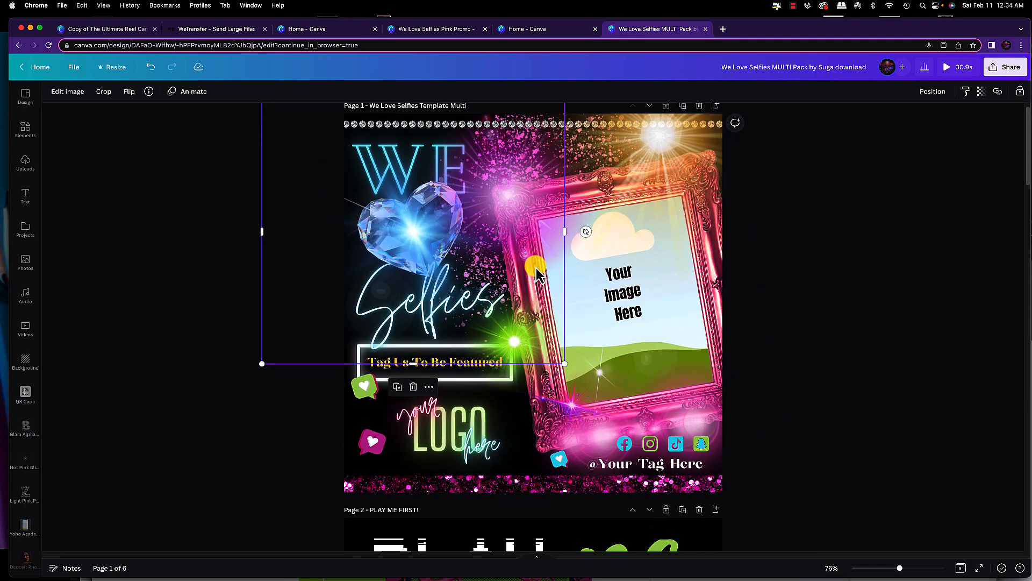
# Duplicate the We Love Selfies template page
pyautogui.scroll(1, 560, 304)
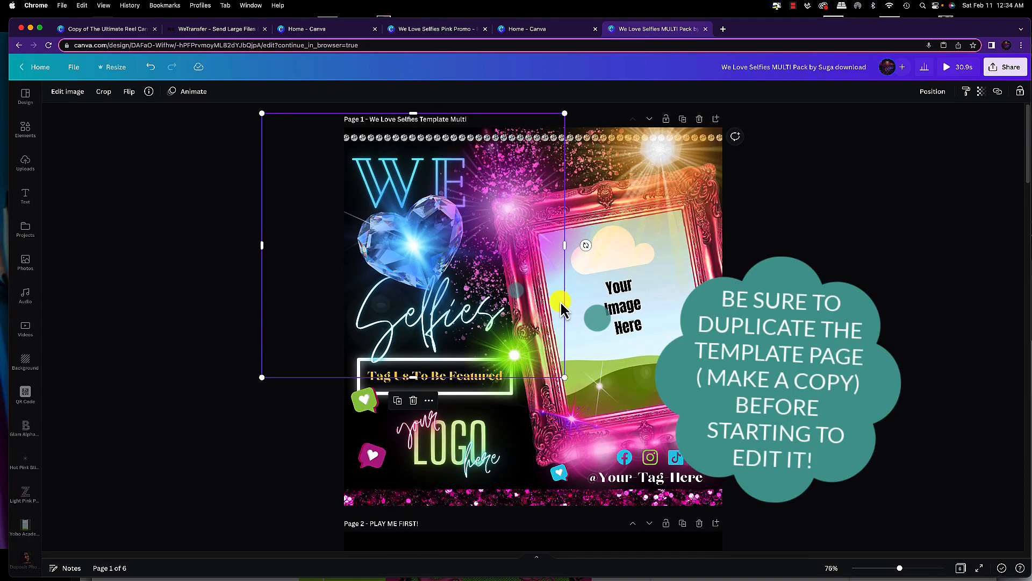
pyautogui.click(933, 238)
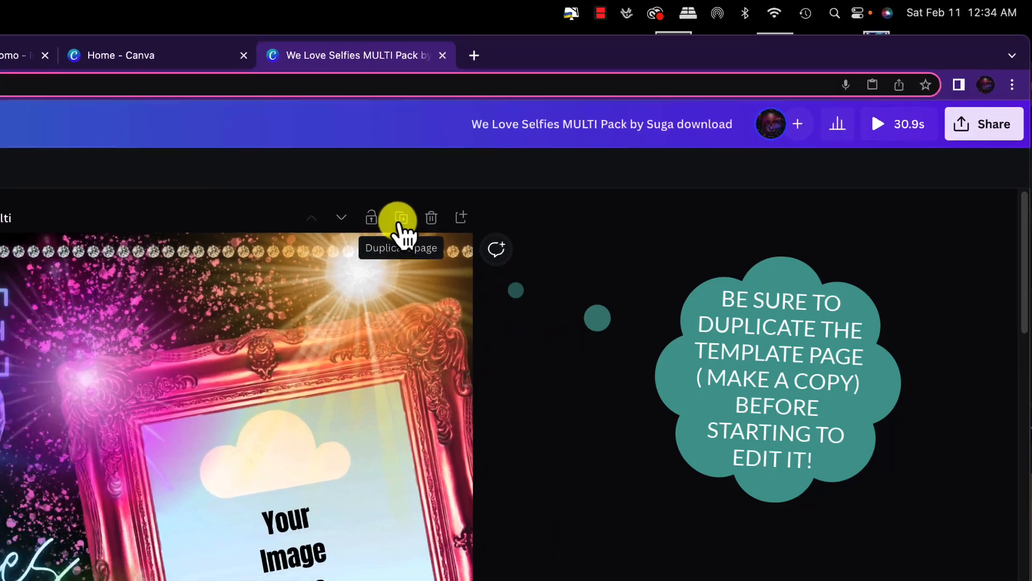
pyautogui.click(339, 240)
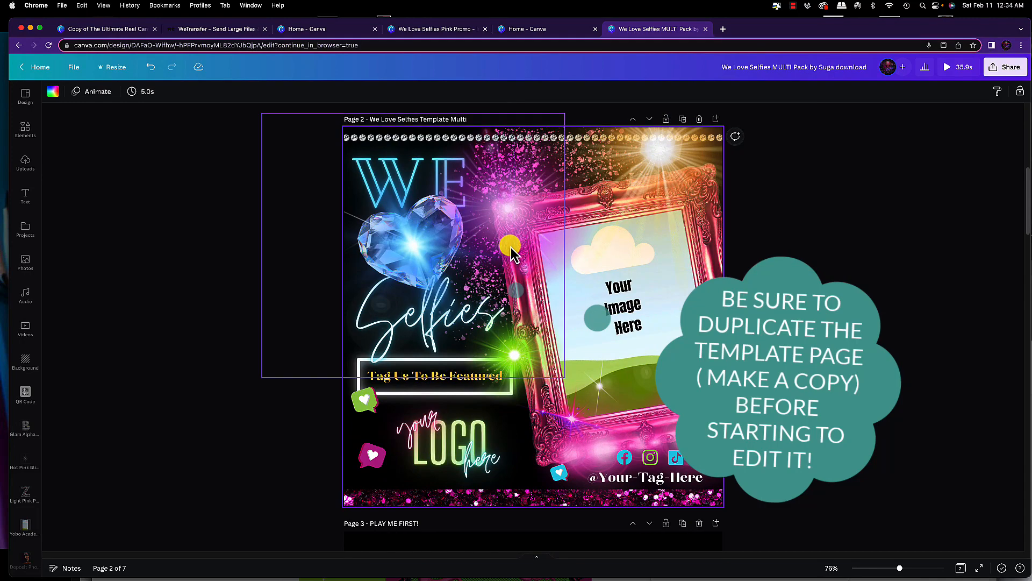
# Rename the first page as "Master Copy We Love Selfies Template Multi"
pyautogui.scroll(5, 554, 227)
pyautogui.scroll(4, 554, 227)
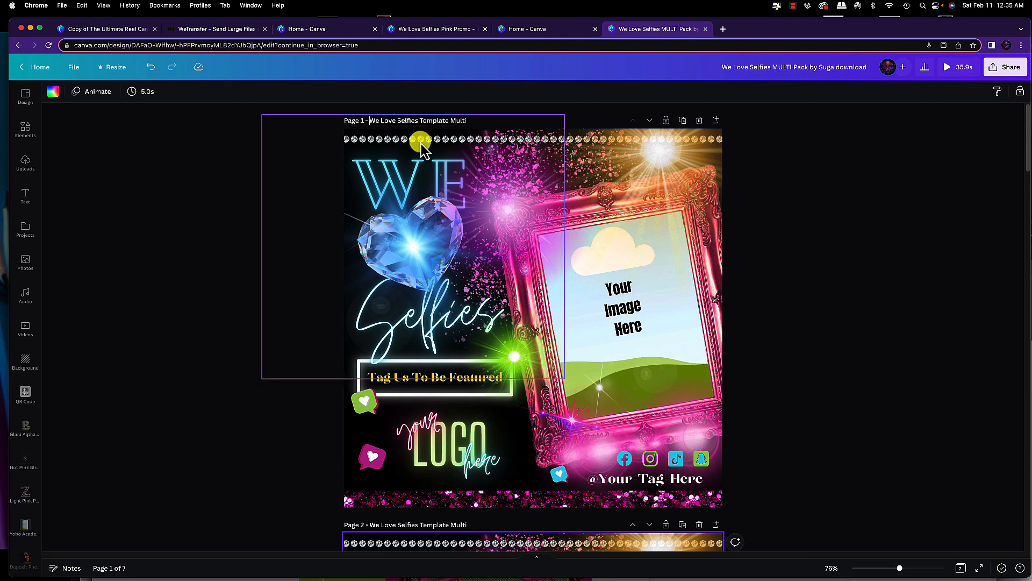
pyautogui.write('Masteer')
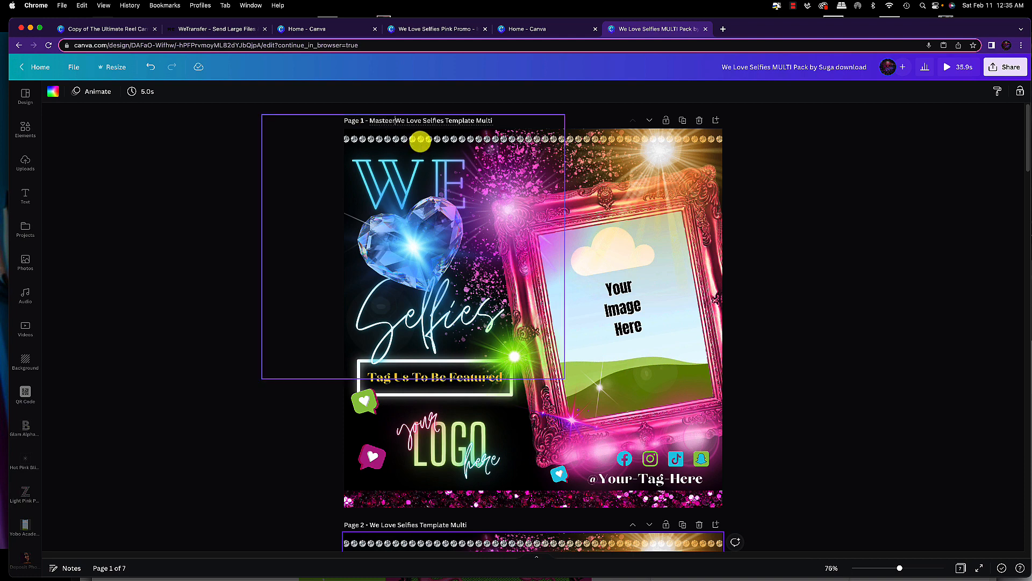
pyautogui.press('BackSpace')
pyautogui.press('BackSpace')
pyautogui.write('r Copy')
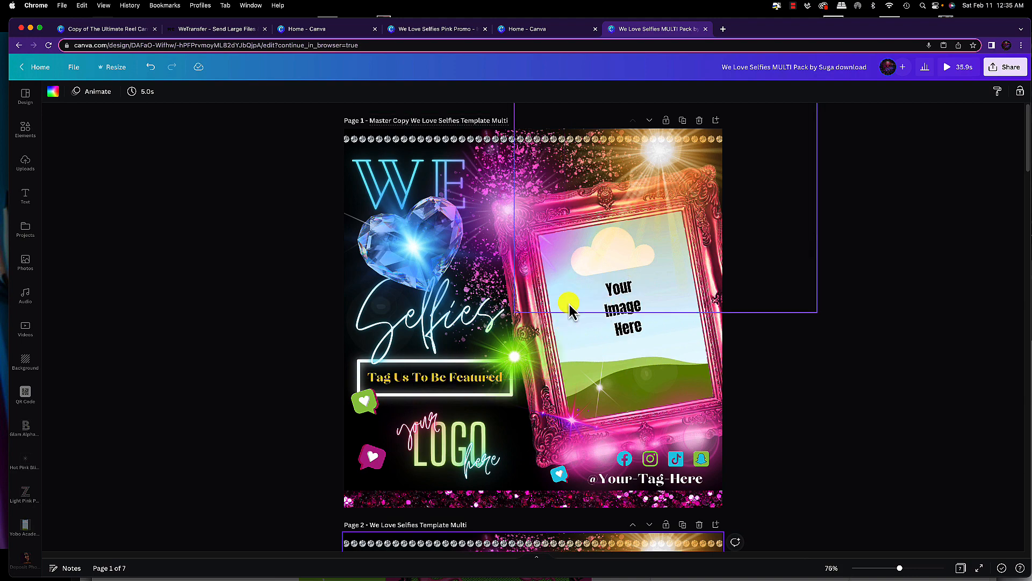
# Delete the "Your Image Here" text from the picture frame on the second page
pyautogui.scroll(-6, 601, 327)
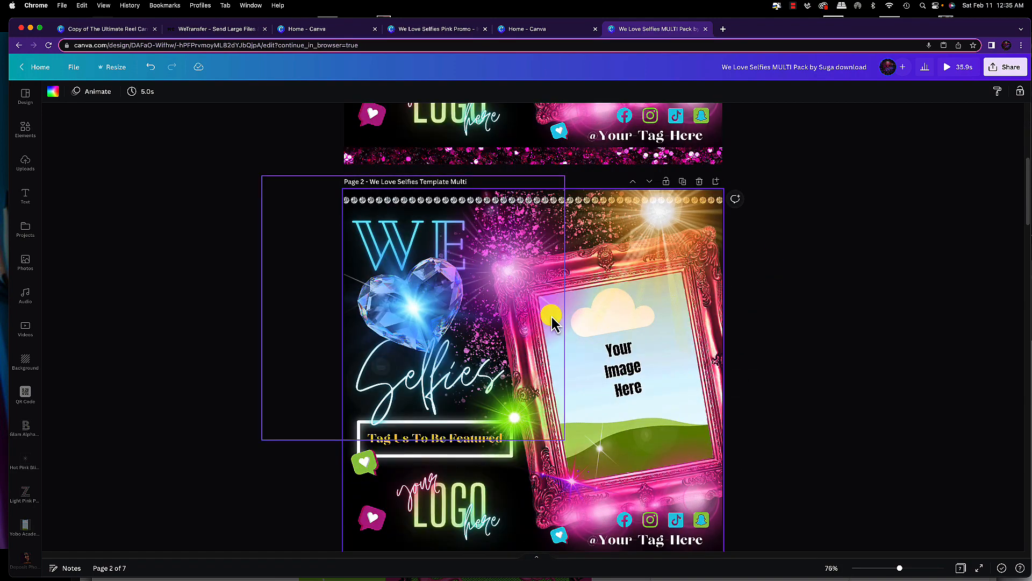
pyautogui.scroll(-1, 572, 371)
pyautogui.scroll(-1, 573, 372)
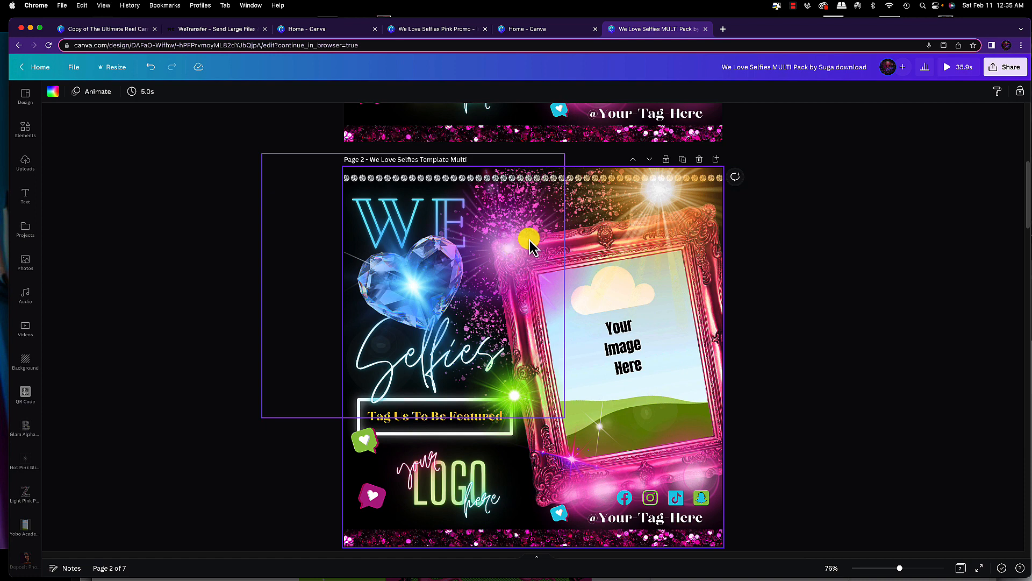
pyautogui.scroll(-3, 531, 239)
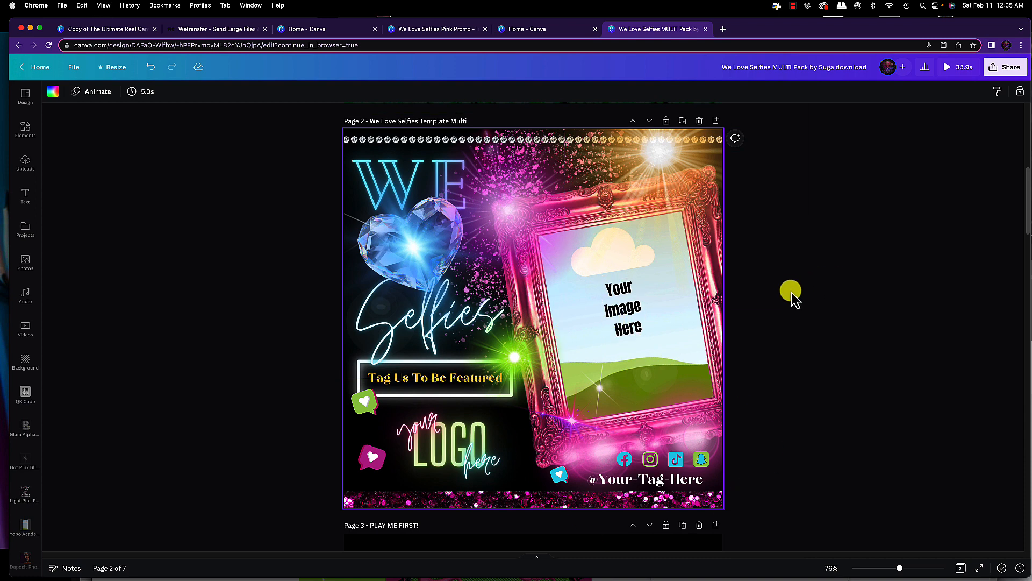
pyautogui.click(635, 315)
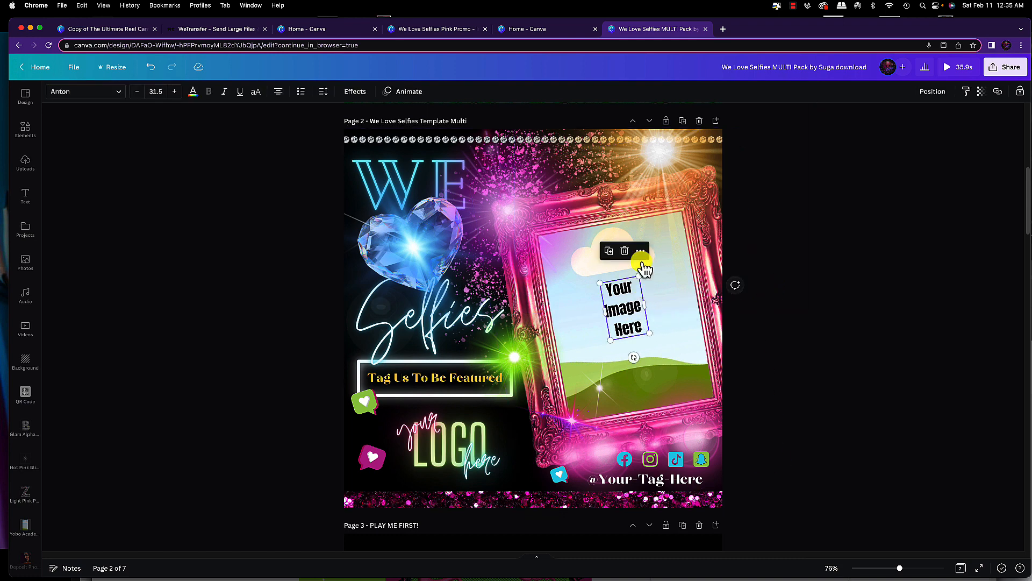
pyautogui.click(624, 251)
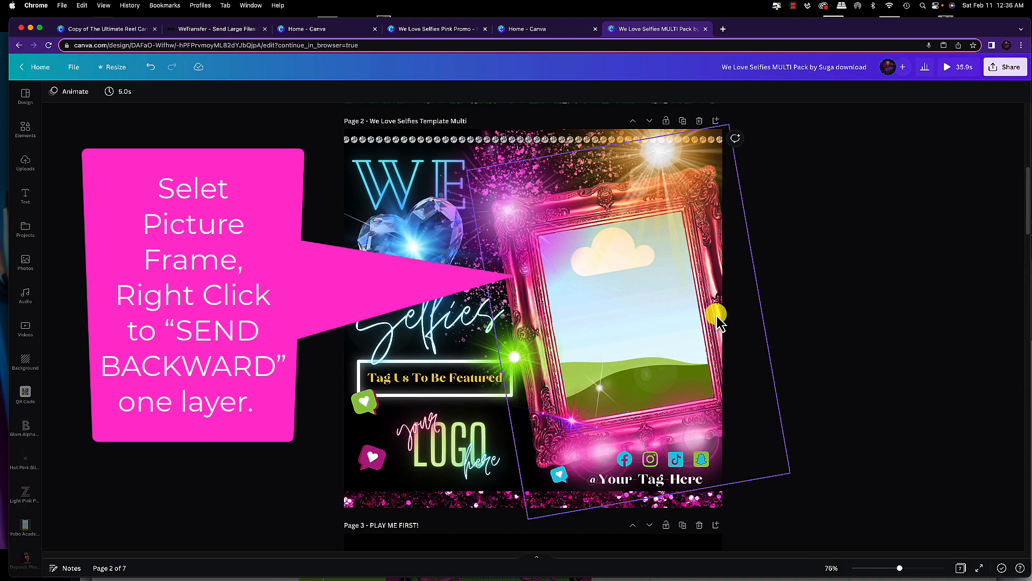
# Send the pink picture frame backward one layer on the second page
pyautogui.scroll(10, 718, 322)
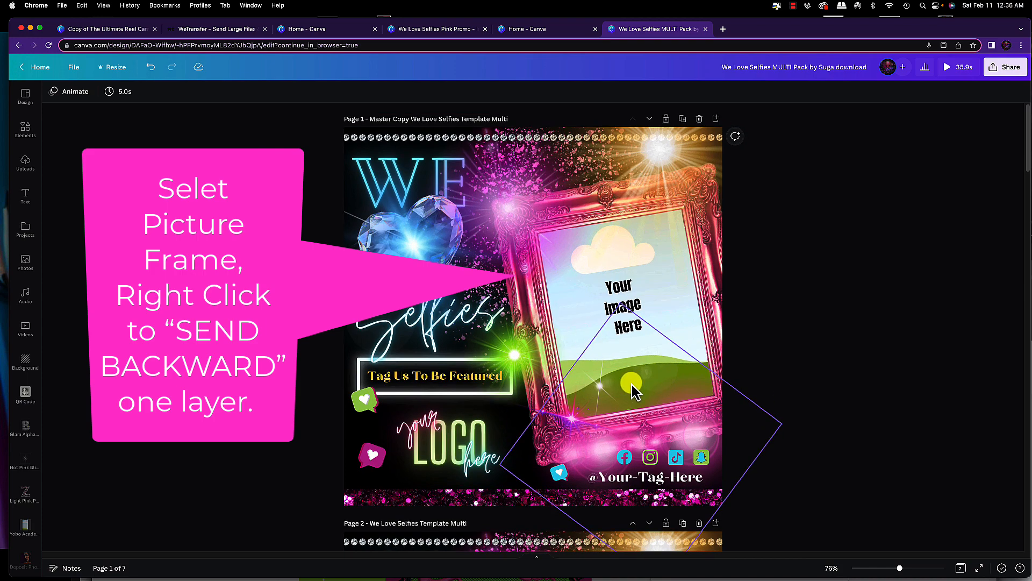
pyautogui.scroll(-5, 631, 385)
pyautogui.scroll(-3, 632, 385)
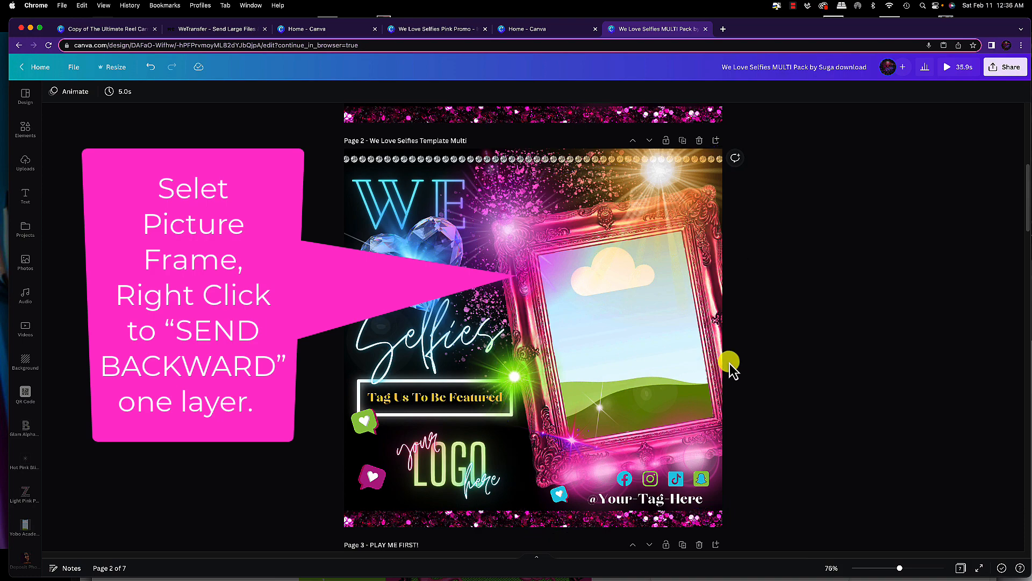
pyautogui.rightClick(700, 381)
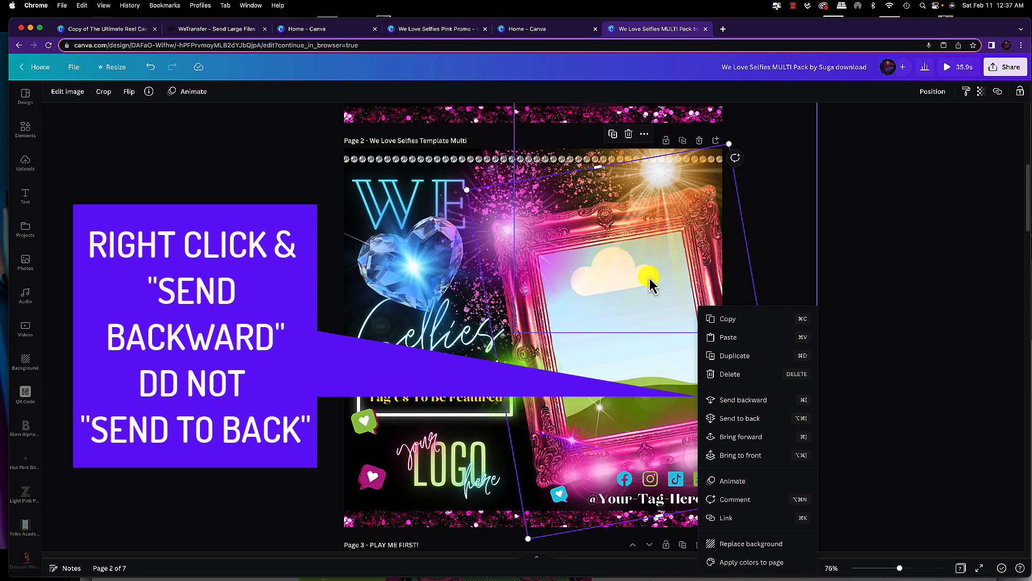
pyautogui.click(768, 404)
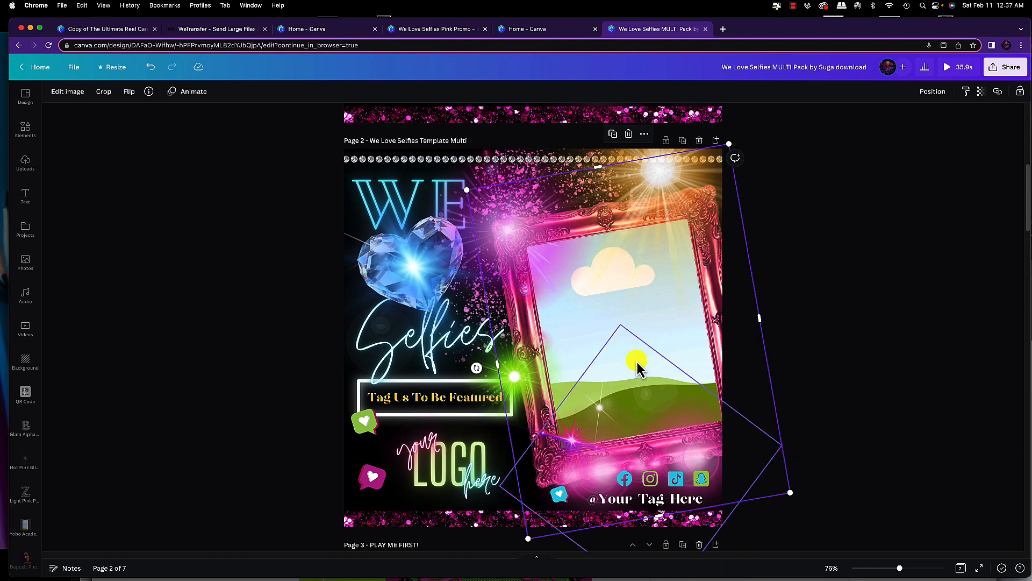
# Select the exposed grid inside the frame and fill it with an uploaded neon portrait image
pyautogui.click(679, 346)
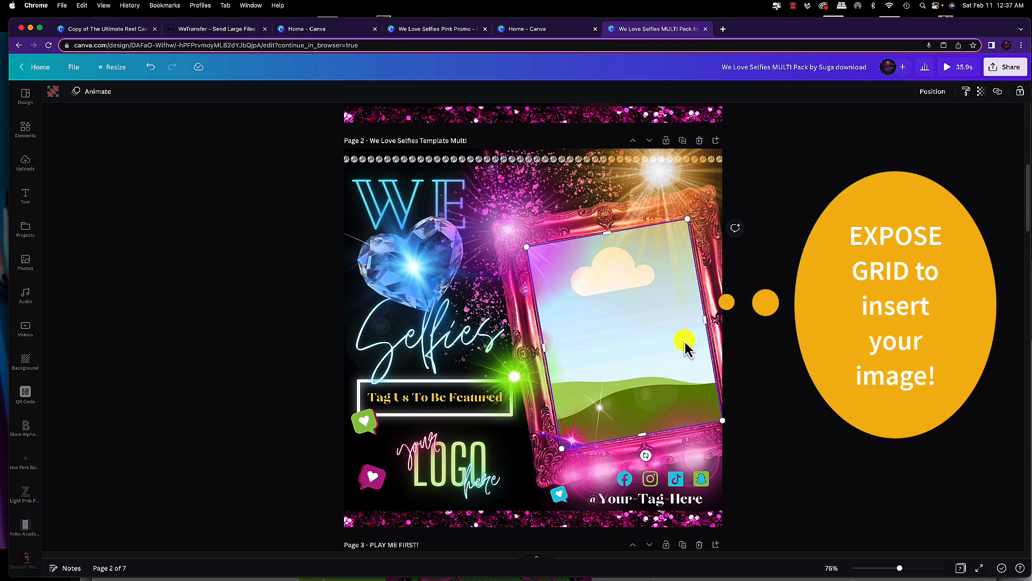
pyautogui.click(25, 164)
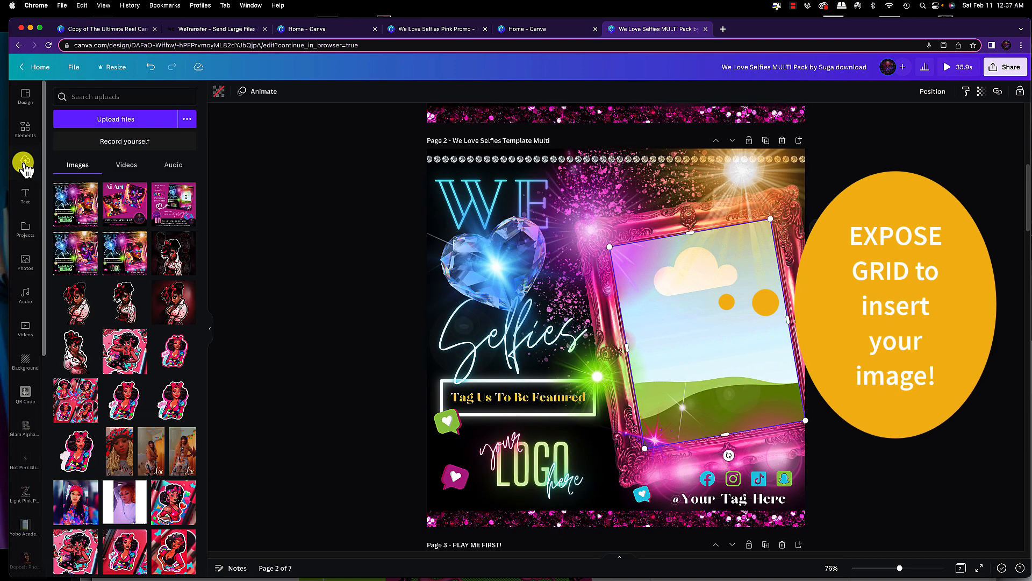
pyautogui.scroll(-5, 129, 284)
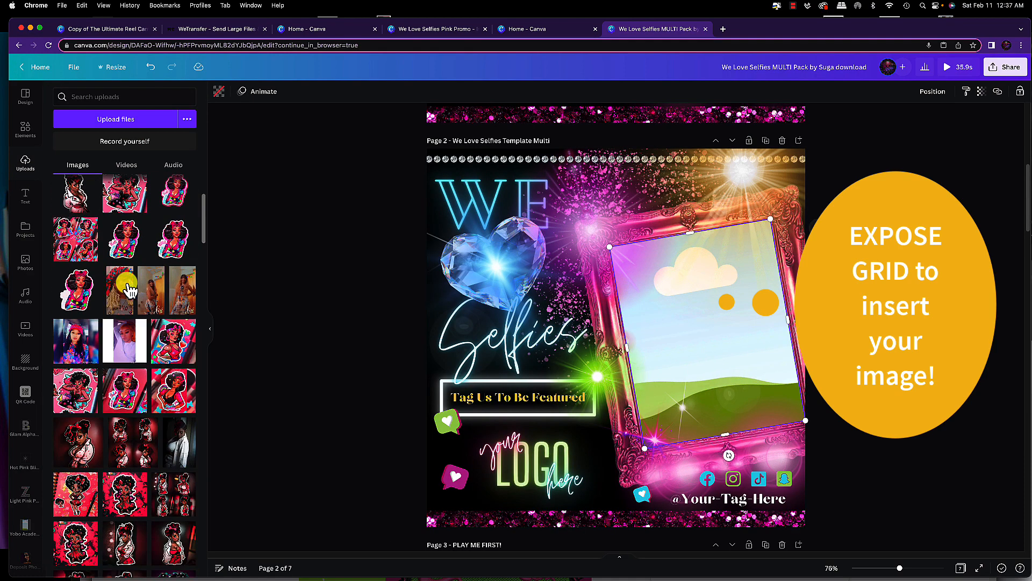
pyautogui.scroll(-8, 129, 288)
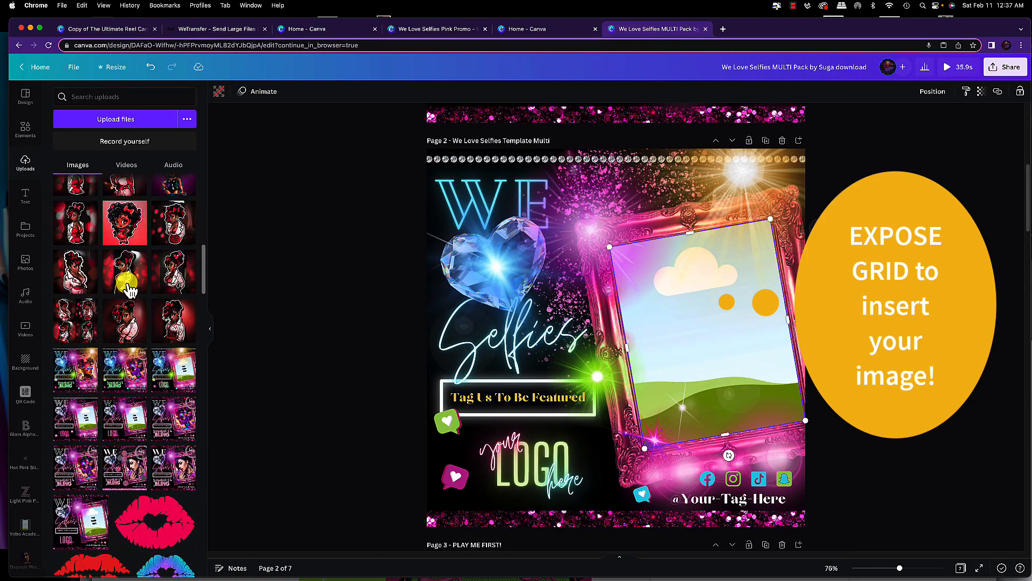
pyautogui.scroll(-15, 129, 291)
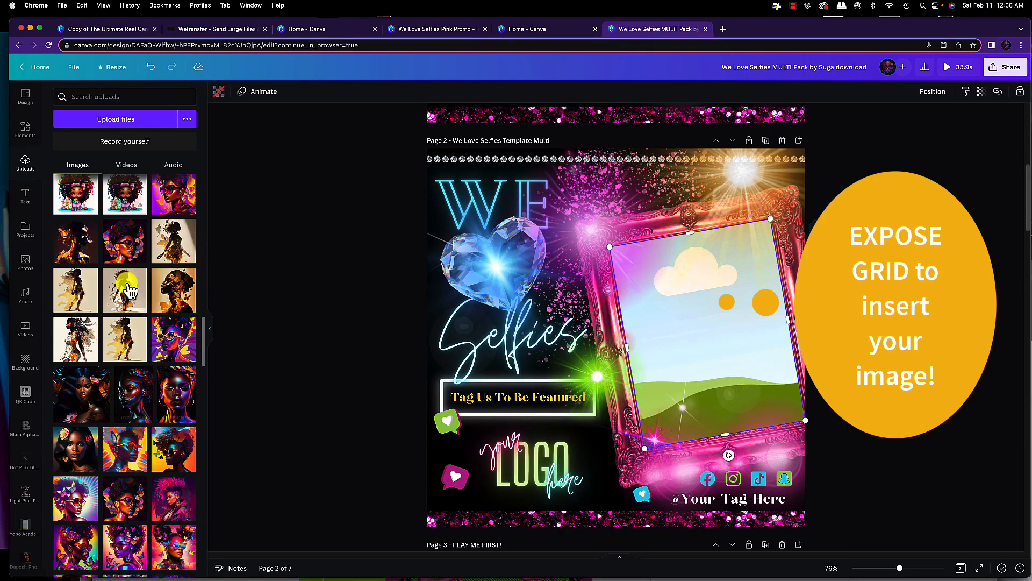
pyautogui.scroll(-4, 129, 289)
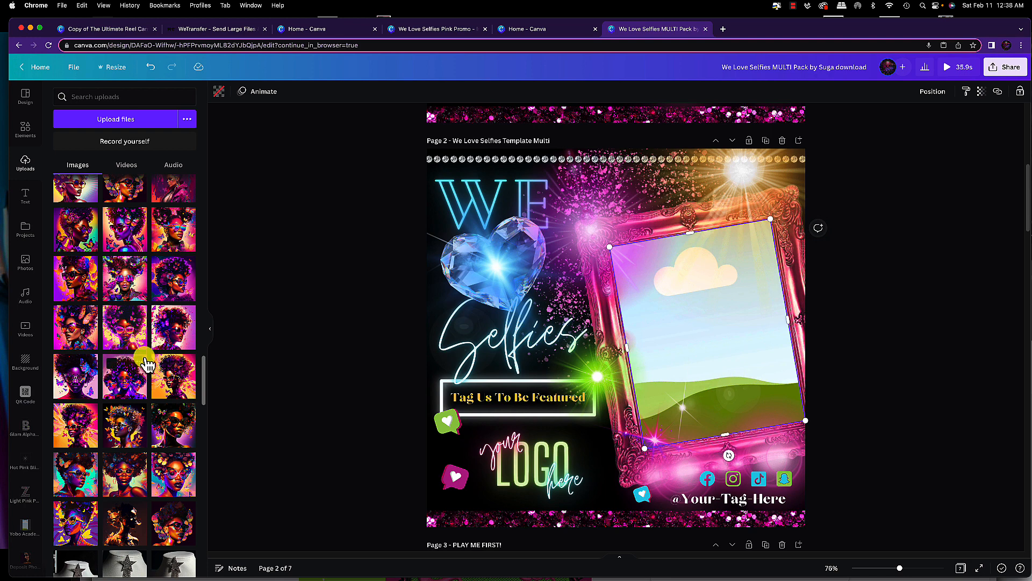
pyautogui.scroll(2, 143, 356)
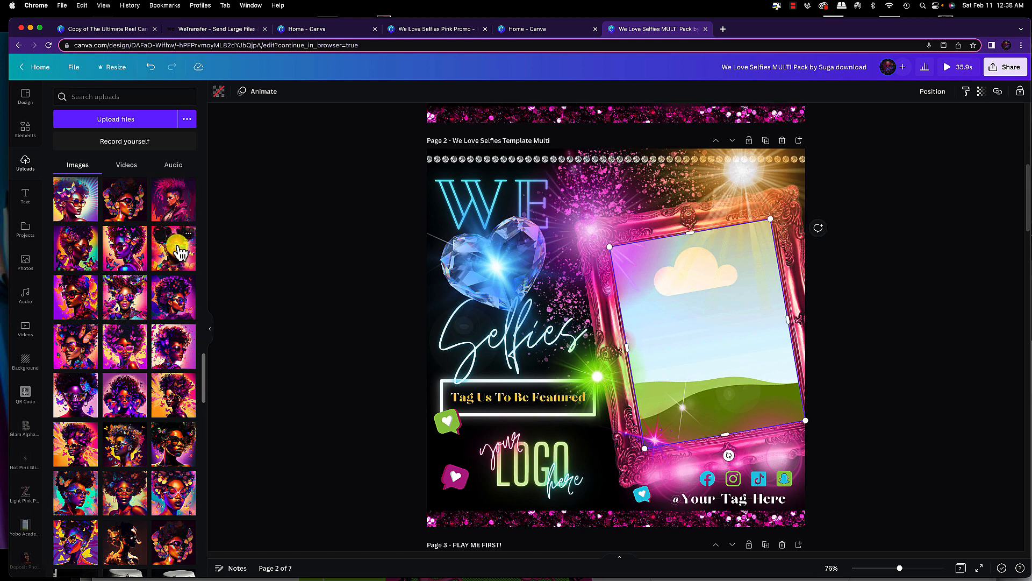
pyautogui.scroll(1, 176, 267)
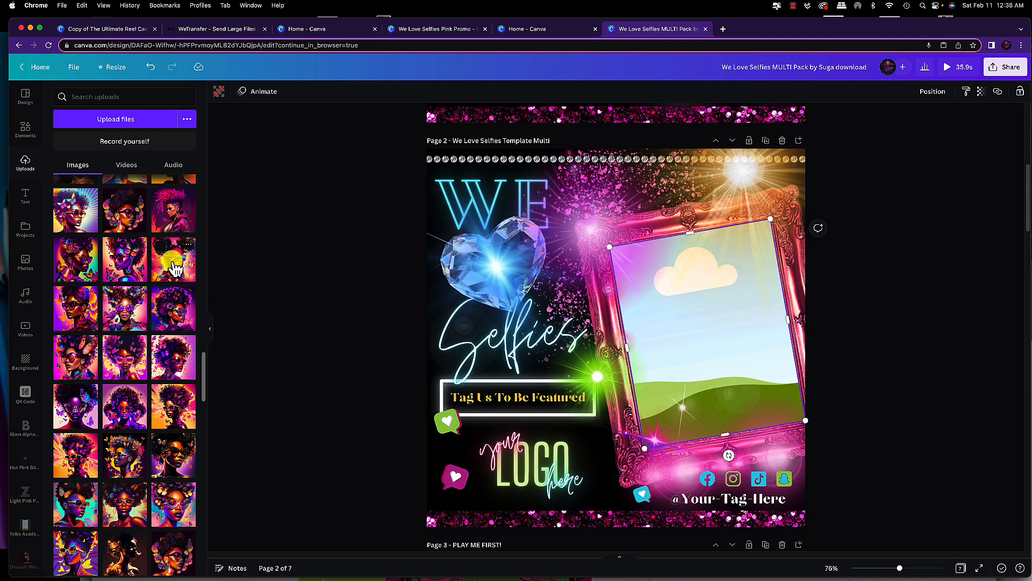
pyautogui.moveTo(175, 268); pyautogui.dragTo(709, 305)
# Shift the inserted portrait slightly left and send it backward one layer behind the frame
pyautogui.scroll(-2, 697, 334)
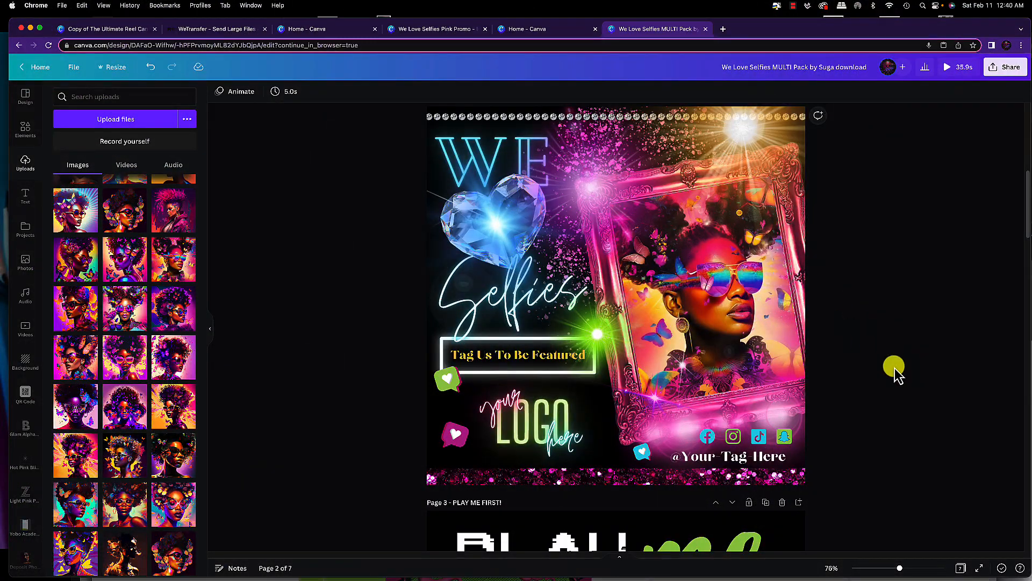
pyautogui.click(732, 304)
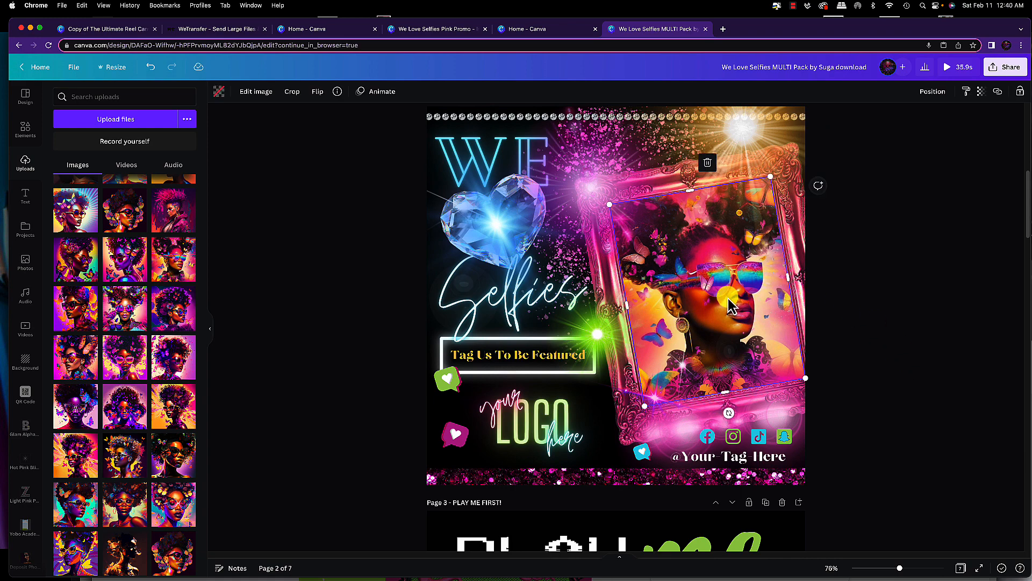
pyautogui.moveTo(730, 306); pyautogui.dragTo(682, 300)
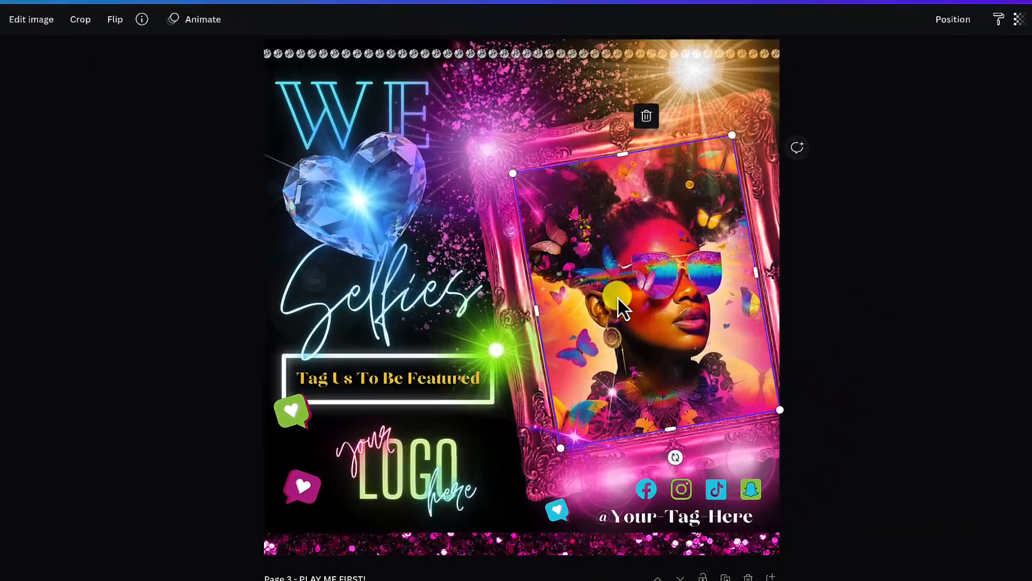
pyautogui.rightClick(675, 294)
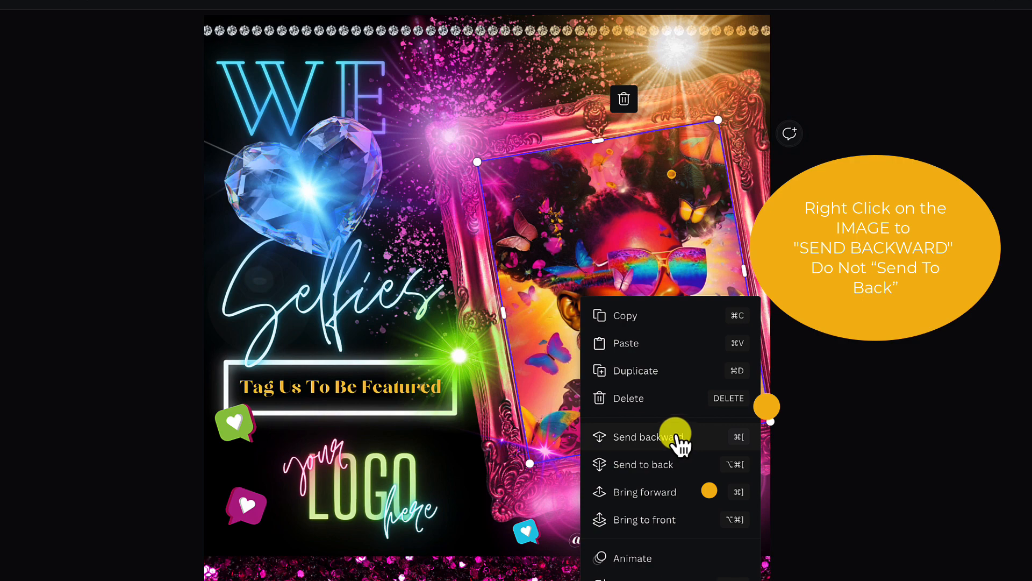
pyautogui.click(647, 436)
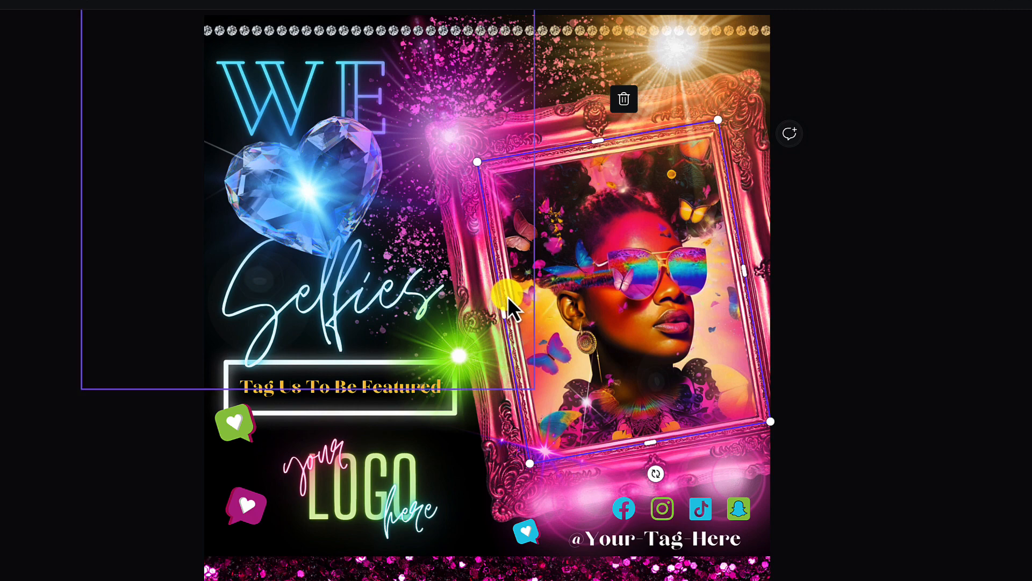
# Nudge the orange sun glow at the top of the page slightly to the right
pyautogui.click(494, 420)
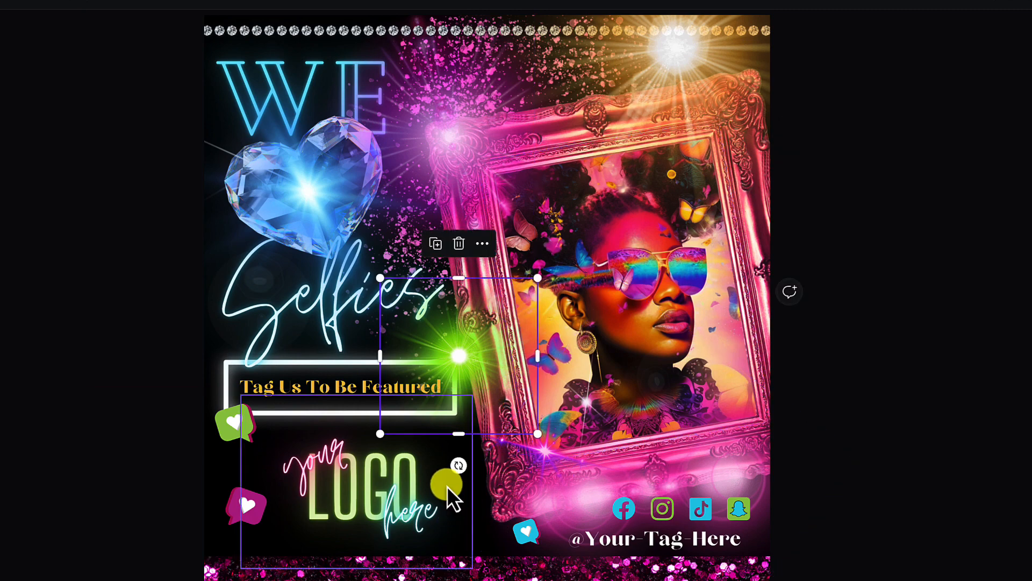
pyautogui.click(238, 354)
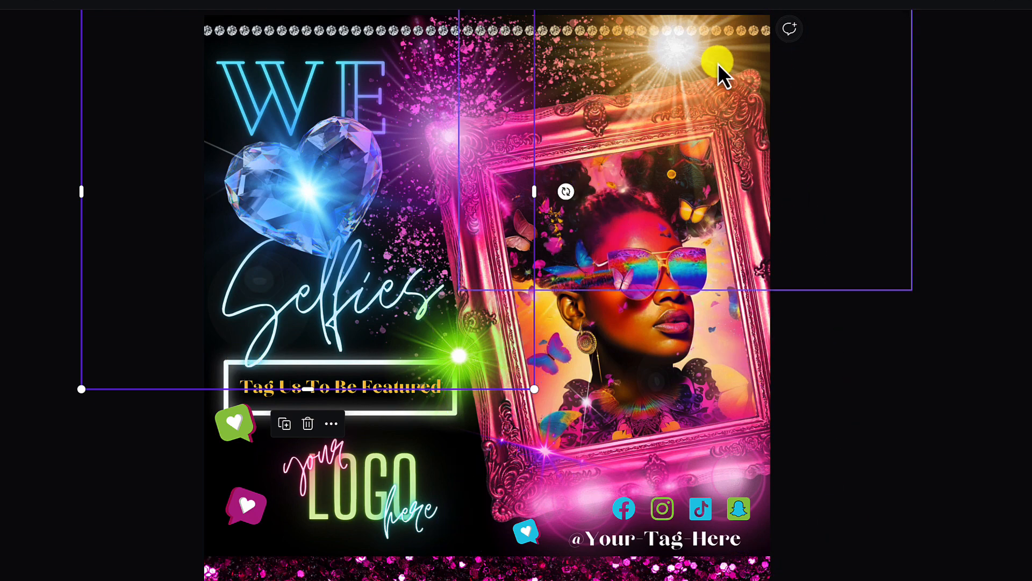
pyautogui.click(659, 69)
pyautogui.moveTo(659, 68)
pyautogui.mouseDown()
pyautogui.moveTo(668, 131)
pyautogui.moveTo(690, 107)
pyautogui.moveTo(675, 65)
pyautogui.mouseUp()
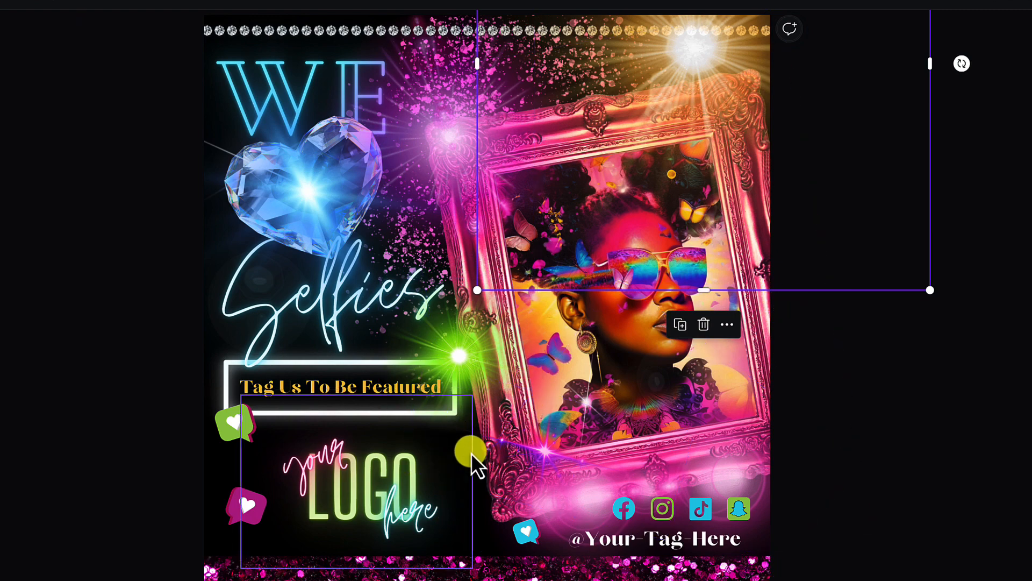
pyautogui.click(473, 481)
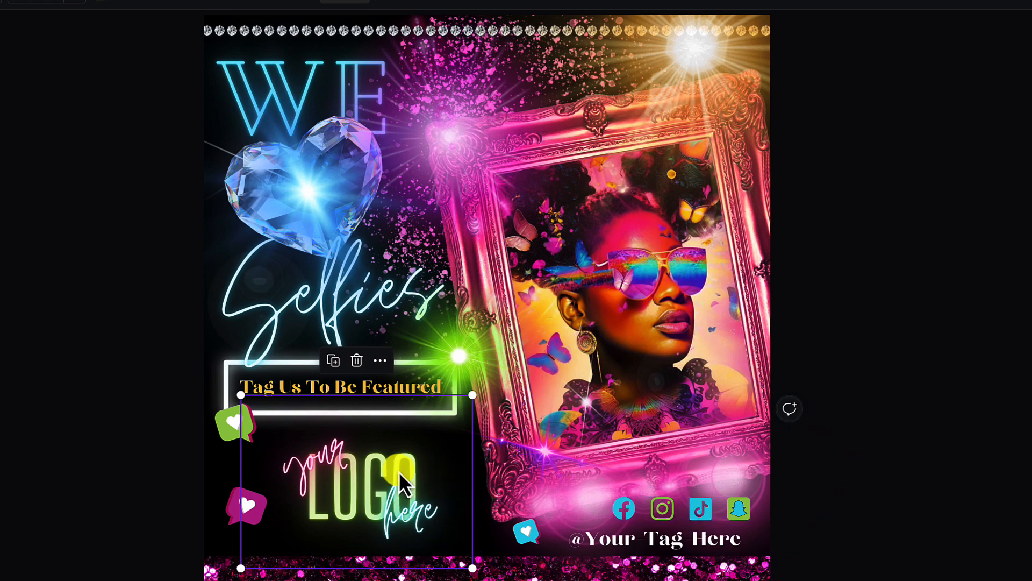
# Try green on the TikTok icon in the social icons group, returning it to the original cyan
pyautogui.scroll(-3, 411, 440)
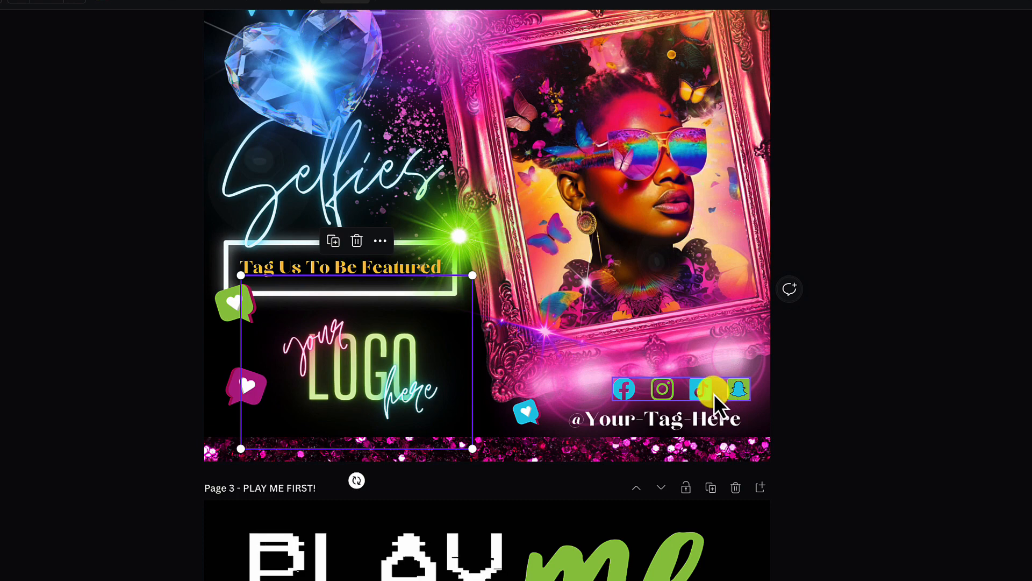
pyautogui.click(728, 395)
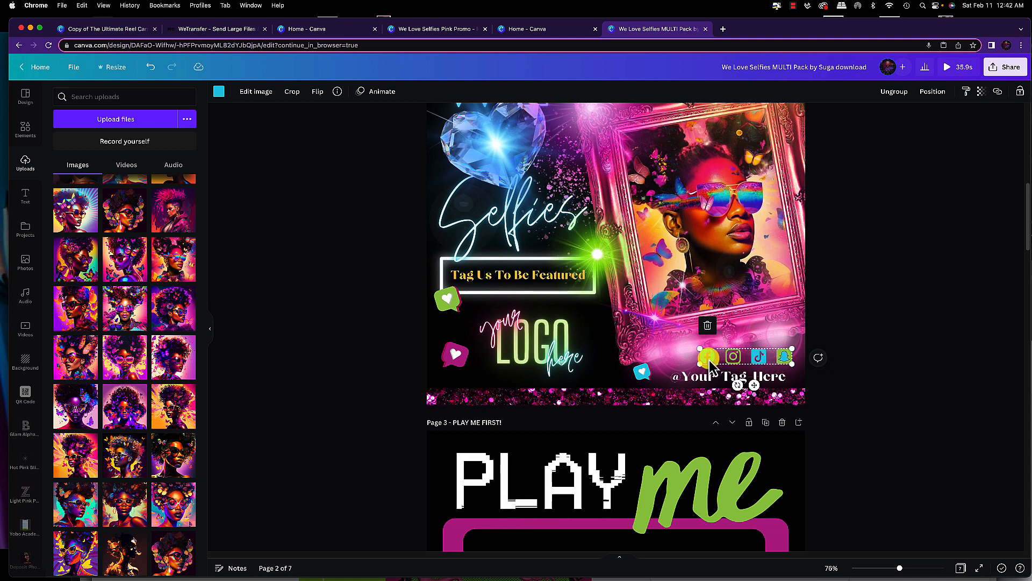
pyautogui.click(733, 357)
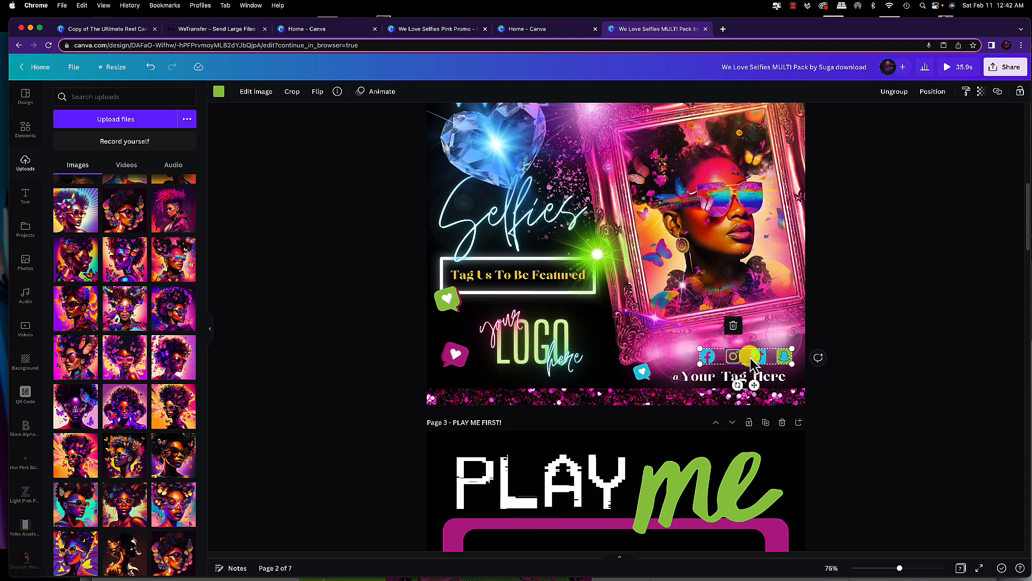
pyautogui.click(759, 357)
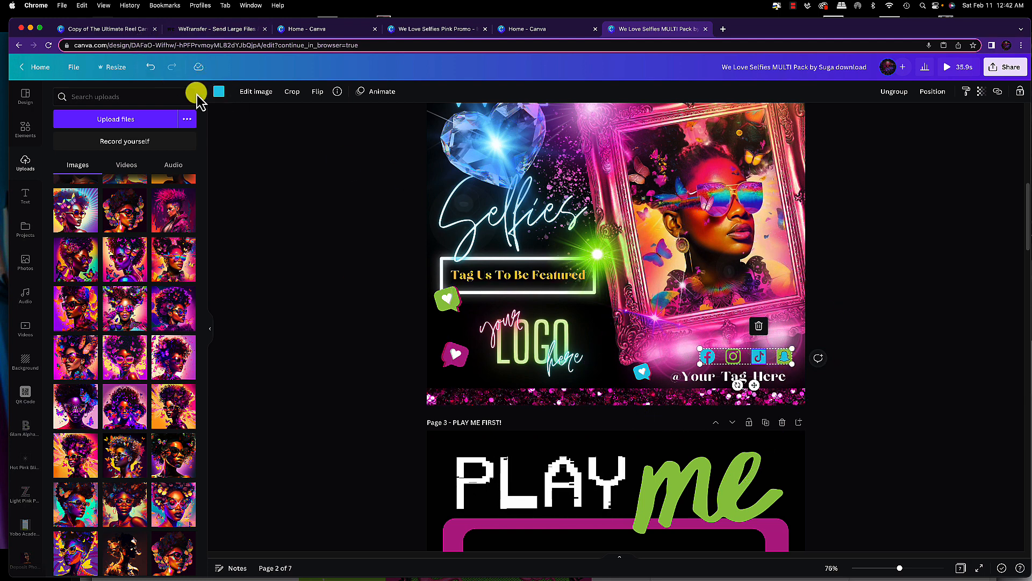
pyautogui.click(219, 91)
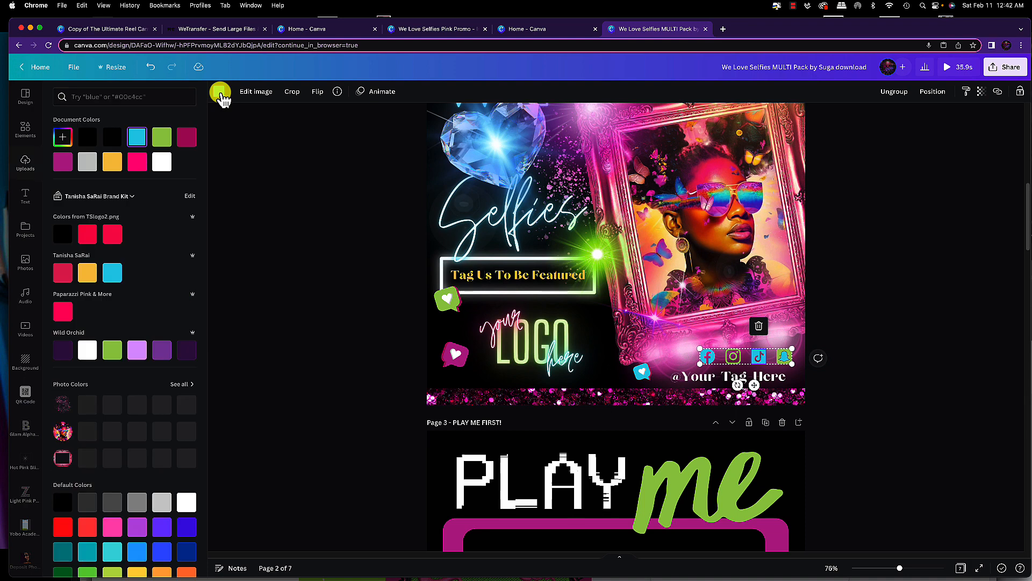
pyautogui.click(165, 139)
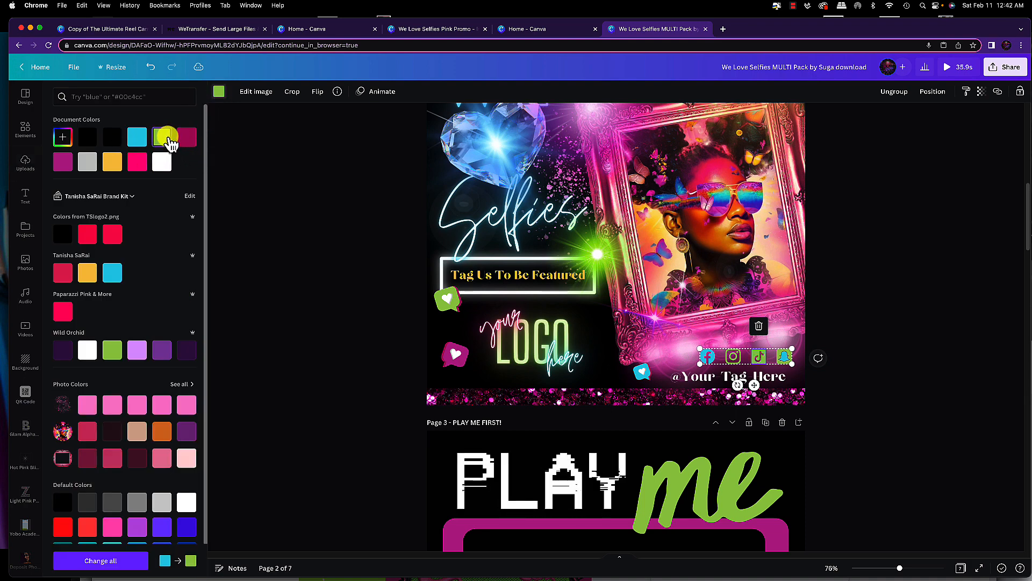
pyautogui.click(143, 141)
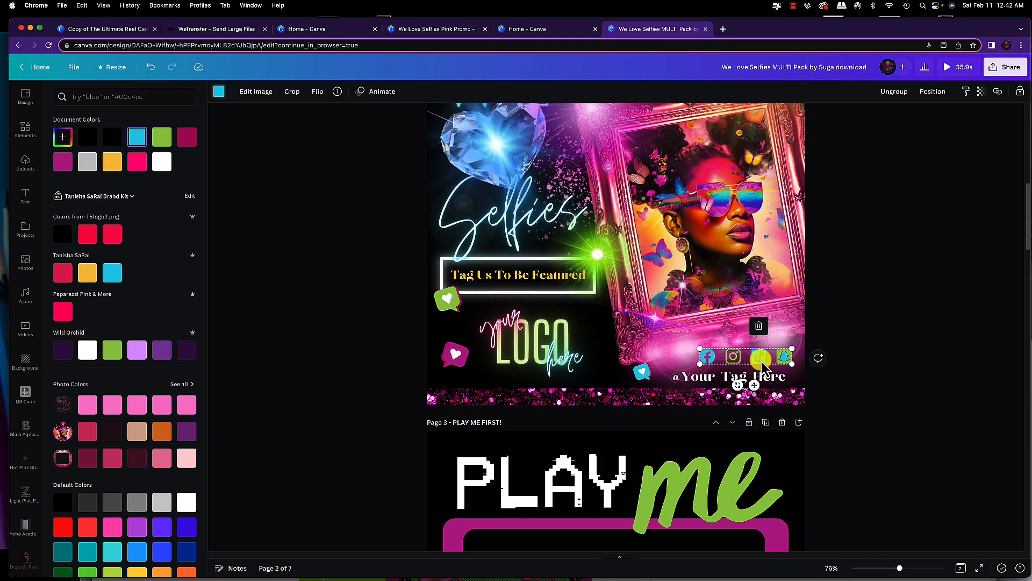
# Try ungrouping the social icons group, then undo the ungrouping
pyautogui.click(693, 358)
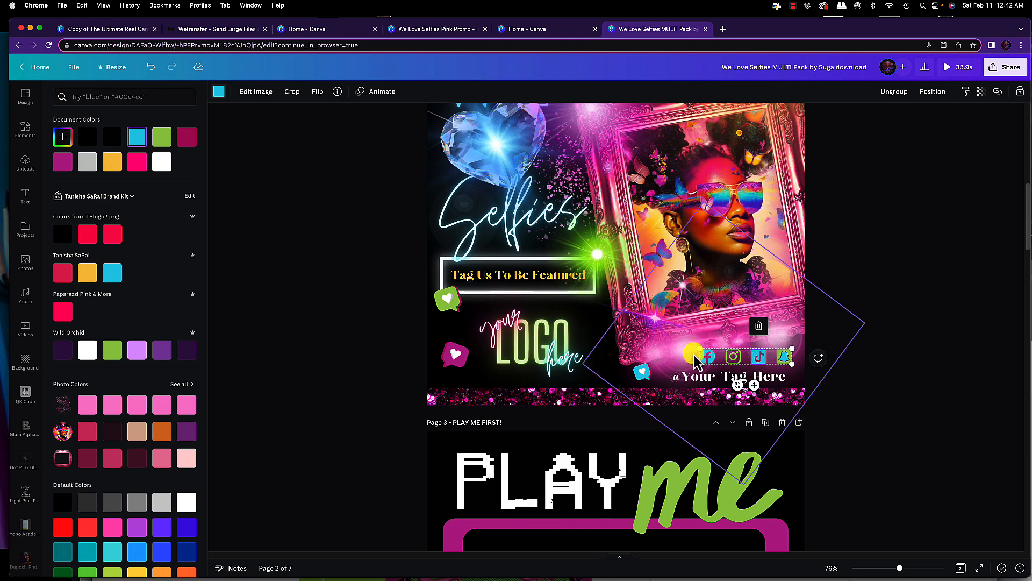
pyautogui.click(751, 364)
pyautogui.rightClick(747, 360)
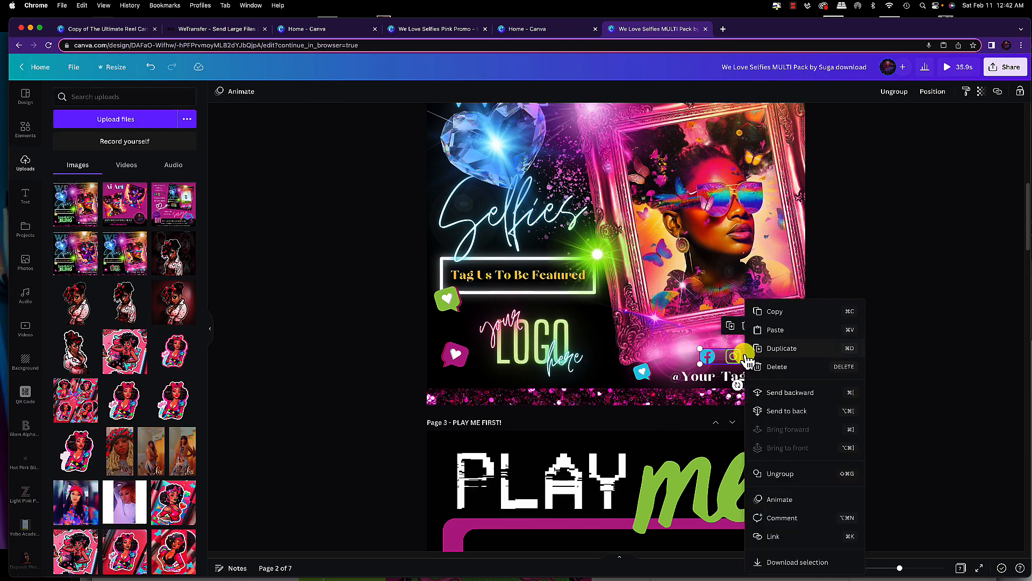
pyautogui.click(780, 473)
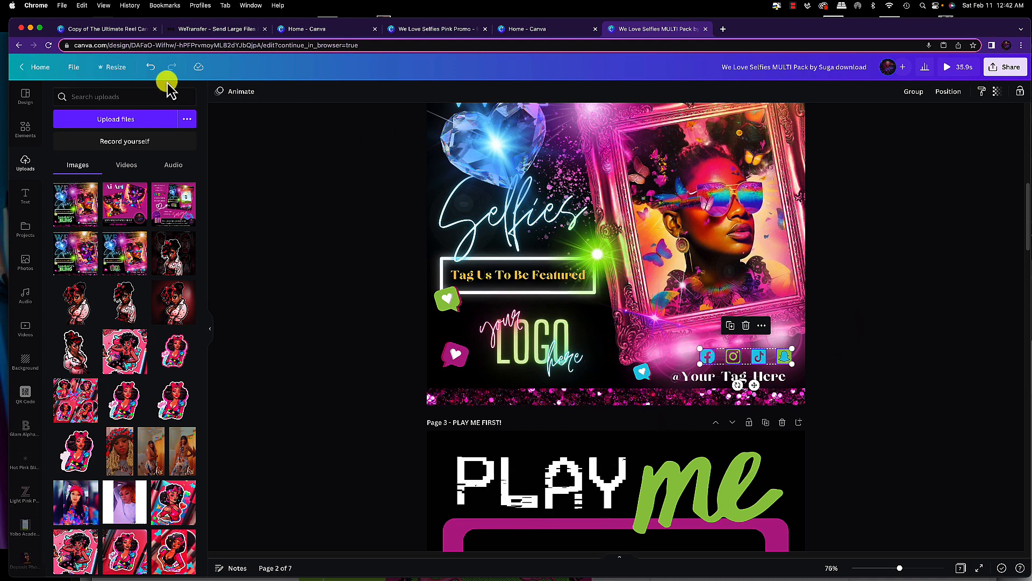
pyautogui.click(151, 67)
pyautogui.click(151, 67)
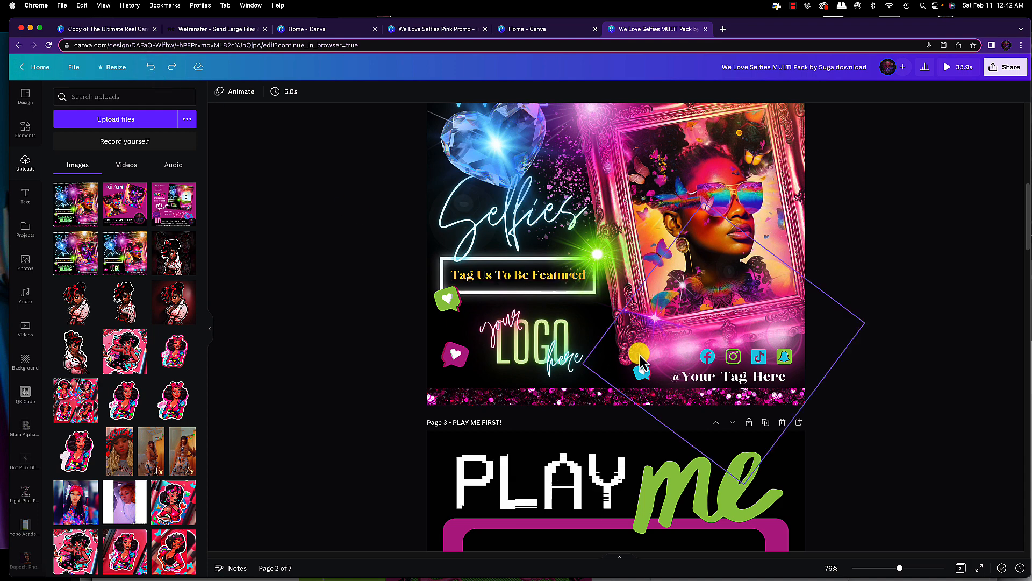
# Examine the social icons and Your Logo Here groups and scroll through the sample flyer pages
pyautogui.click(729, 360)
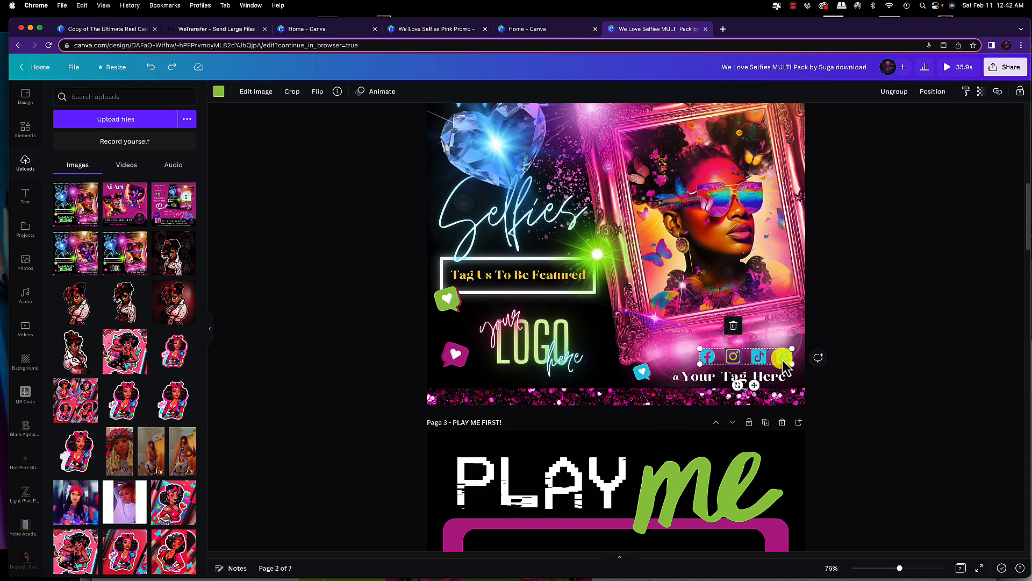
pyautogui.click(524, 340)
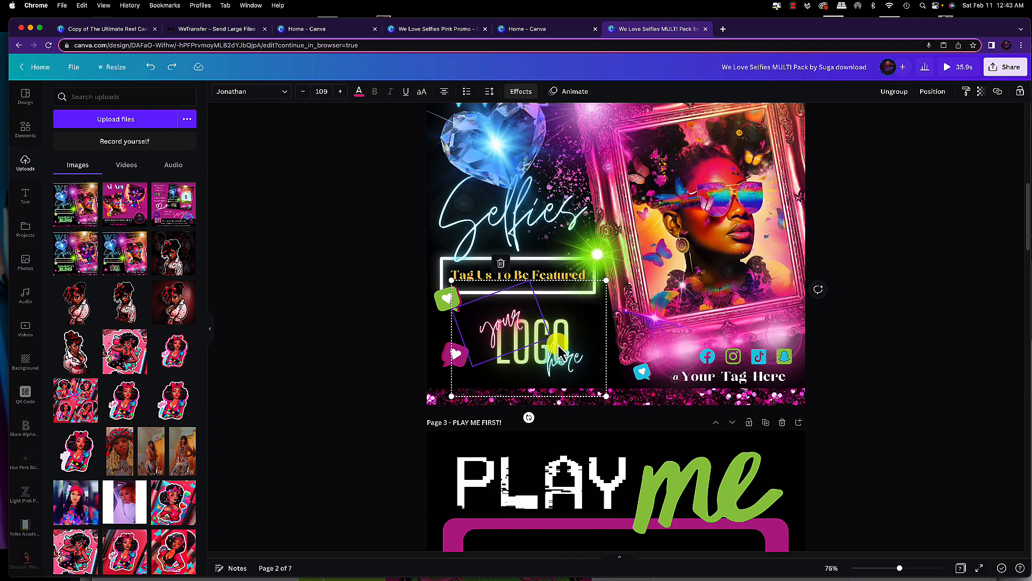
pyautogui.scroll(-20, 559, 352)
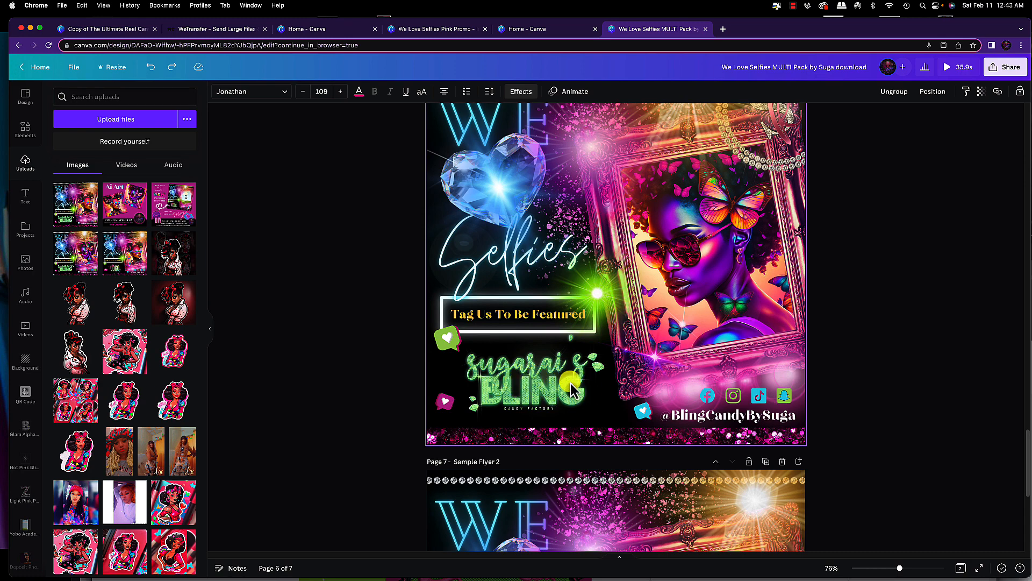
pyautogui.scroll(2, 565, 384)
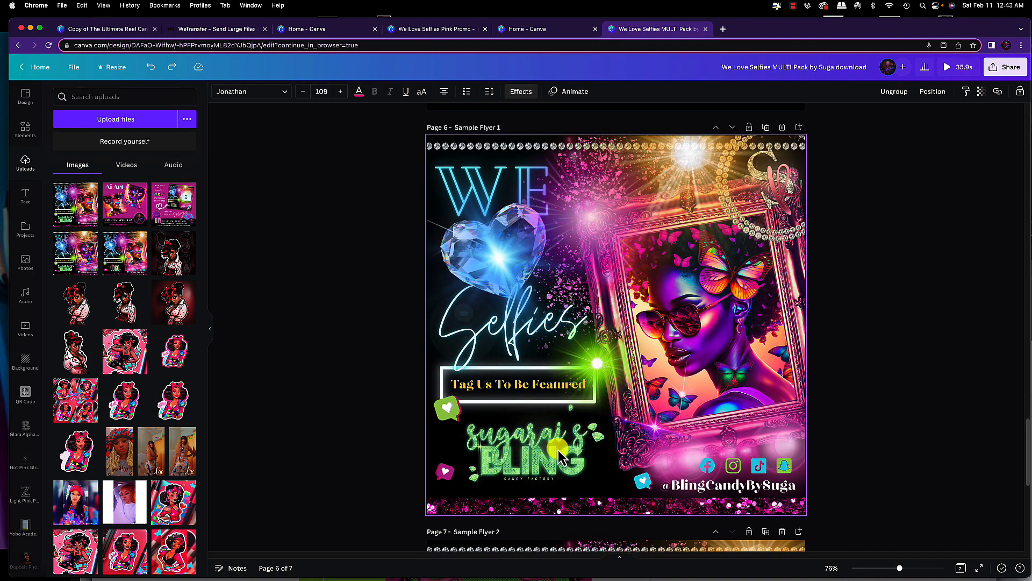
pyautogui.scroll(15, 553, 387)
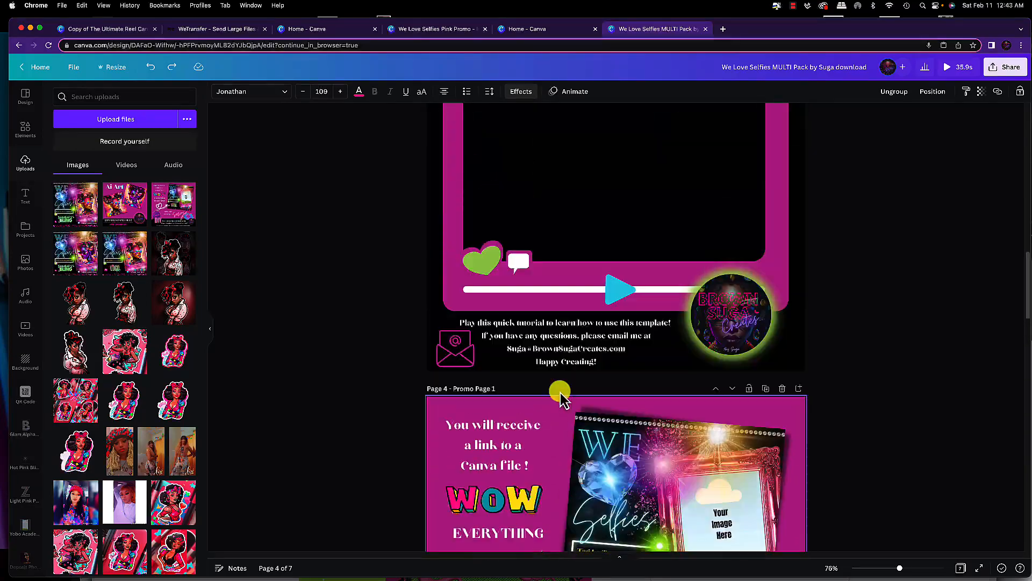
pyautogui.scroll(8, 560, 398)
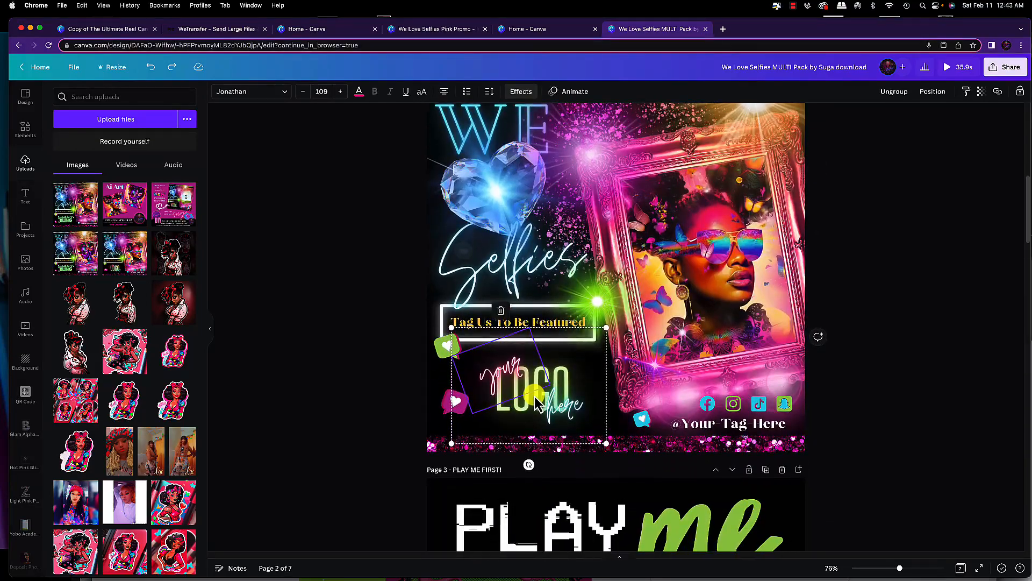
pyautogui.scroll(3, 538, 401)
pyautogui.scroll(-2, 549, 462)
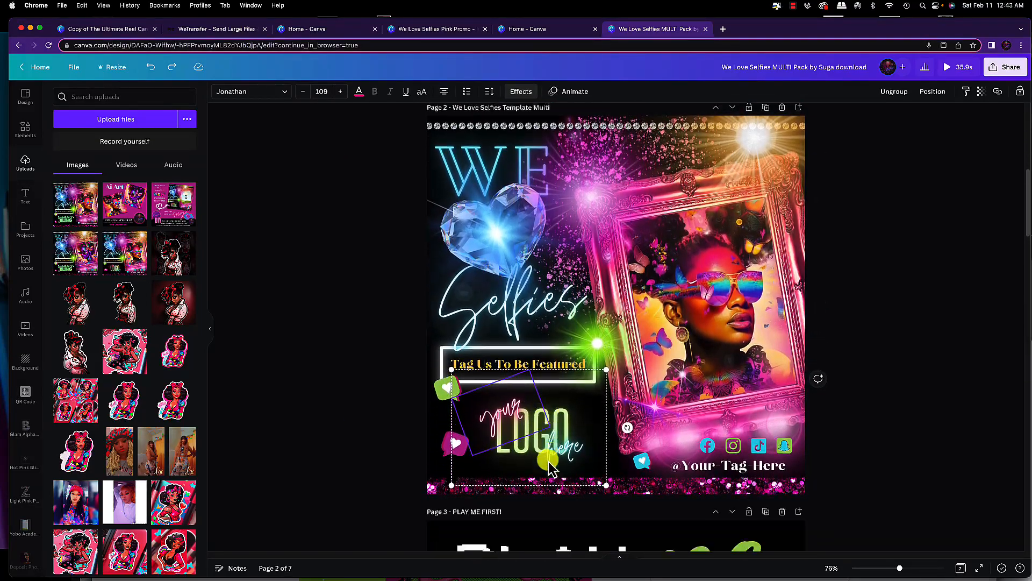
pyautogui.scroll(-1, 551, 468)
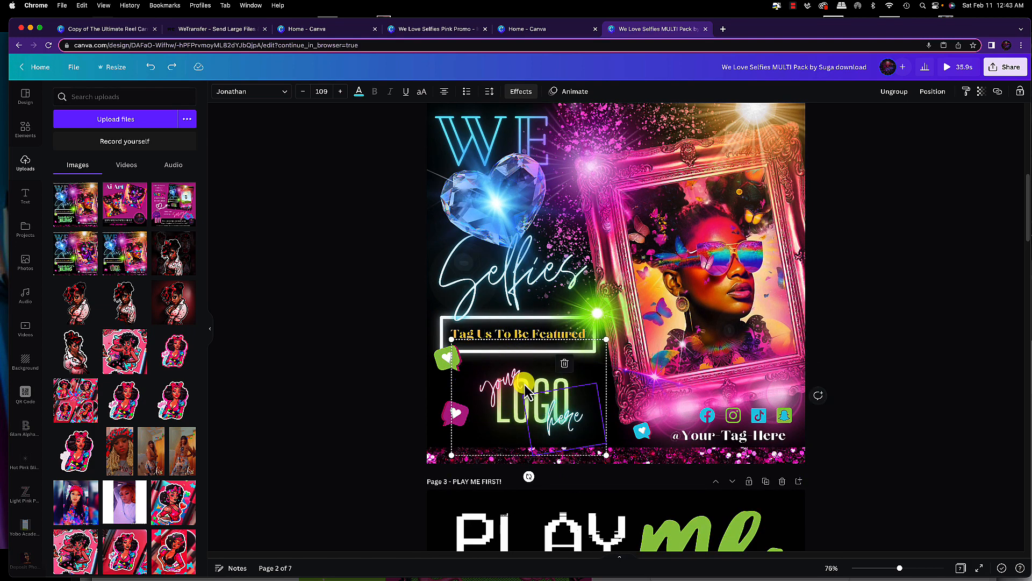
pyautogui.click(529, 387)
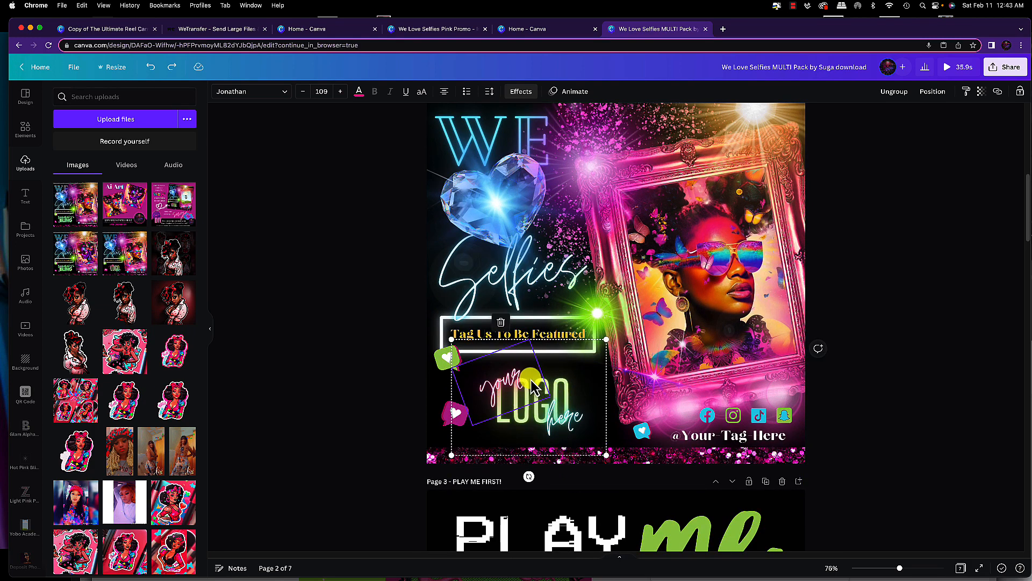
pyautogui.rightClick(533, 386)
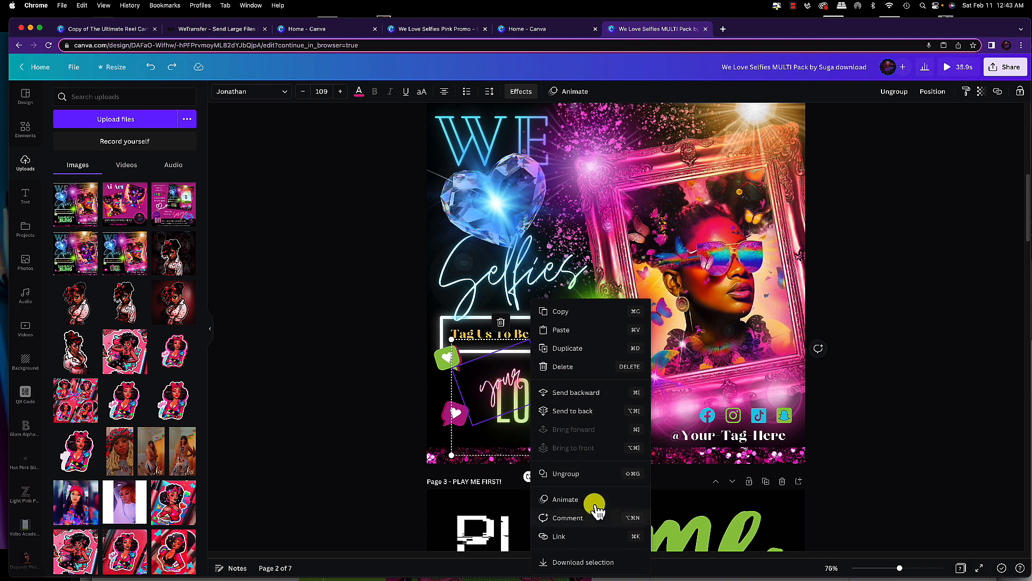
pyautogui.click(486, 383)
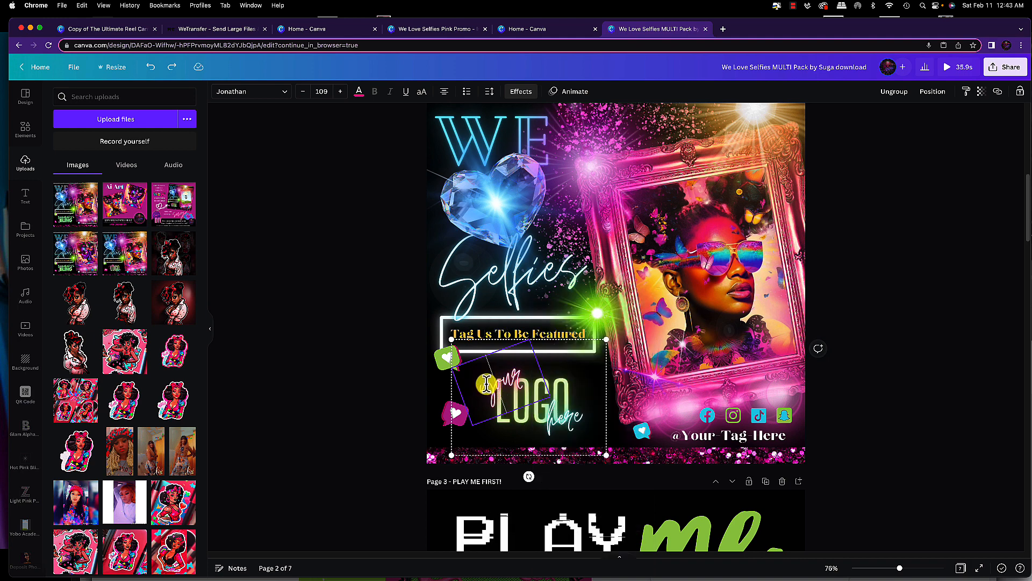
pyautogui.click(554, 385)
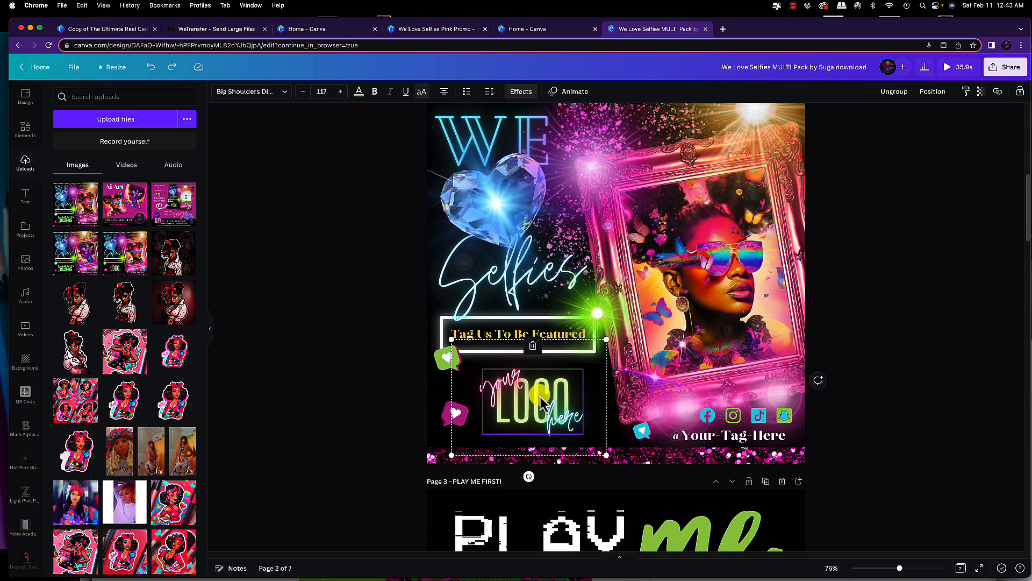
pyautogui.click(506, 379)
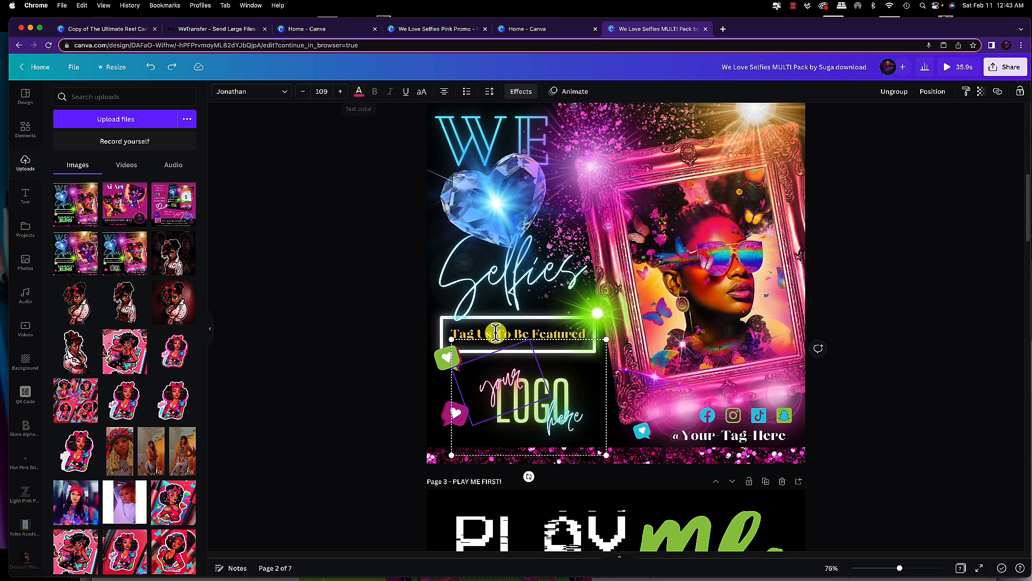
pyautogui.click(556, 336)
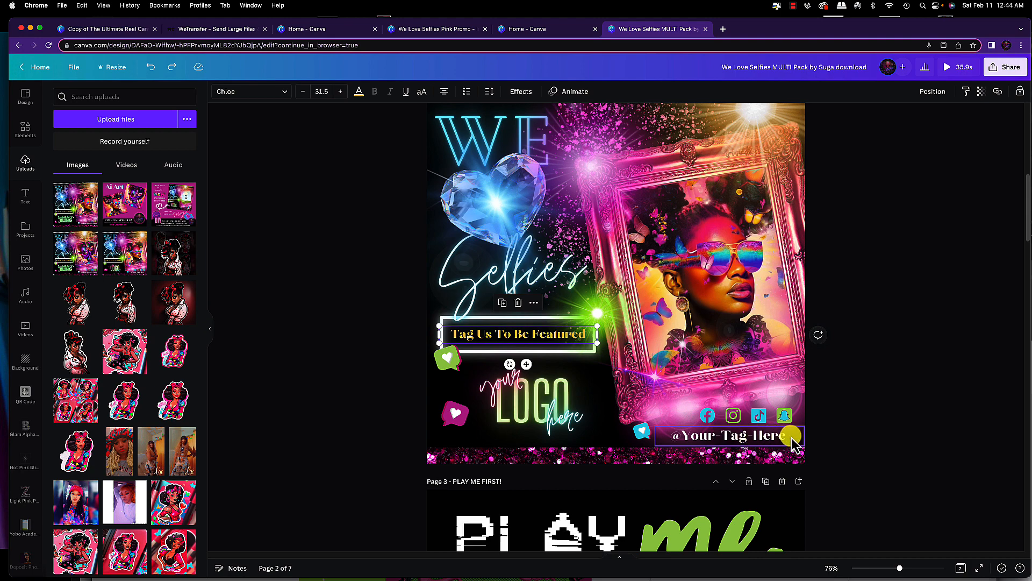
pyautogui.scroll(3, 774, 449)
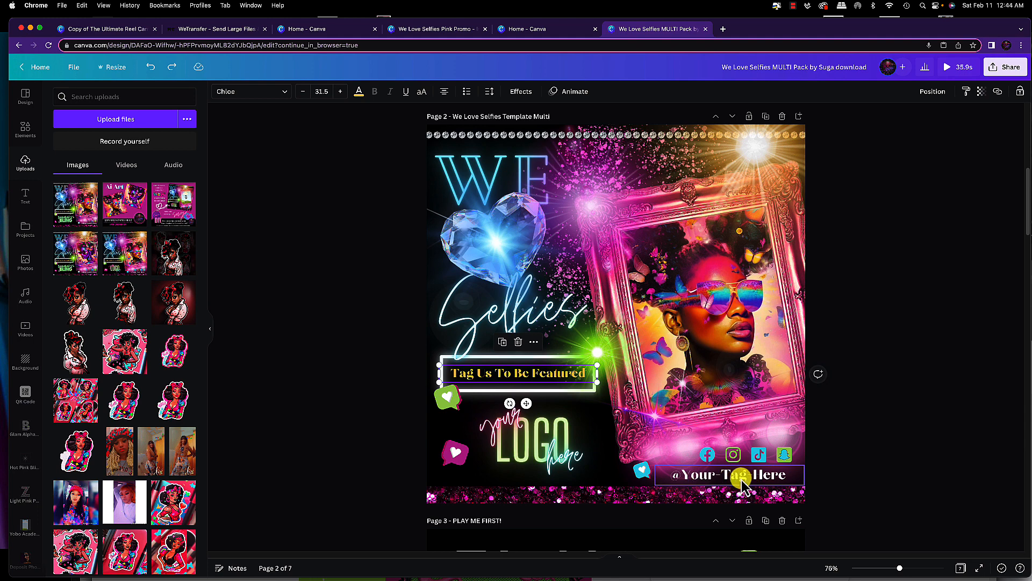
pyautogui.click(676, 480)
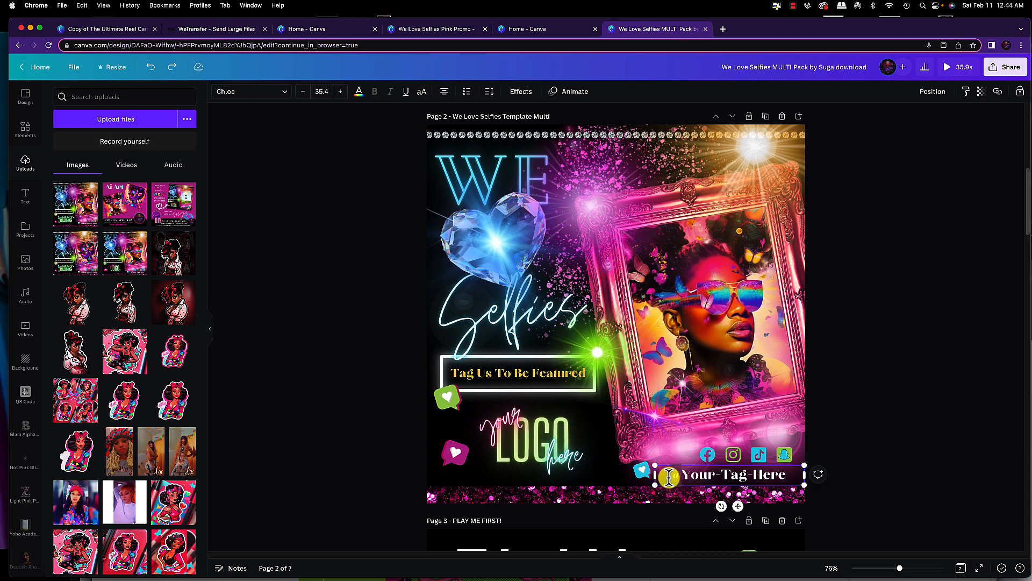
# Try moving the blue glow behind the crystal heart downward, then drag it back up
pyautogui.click(608, 476)
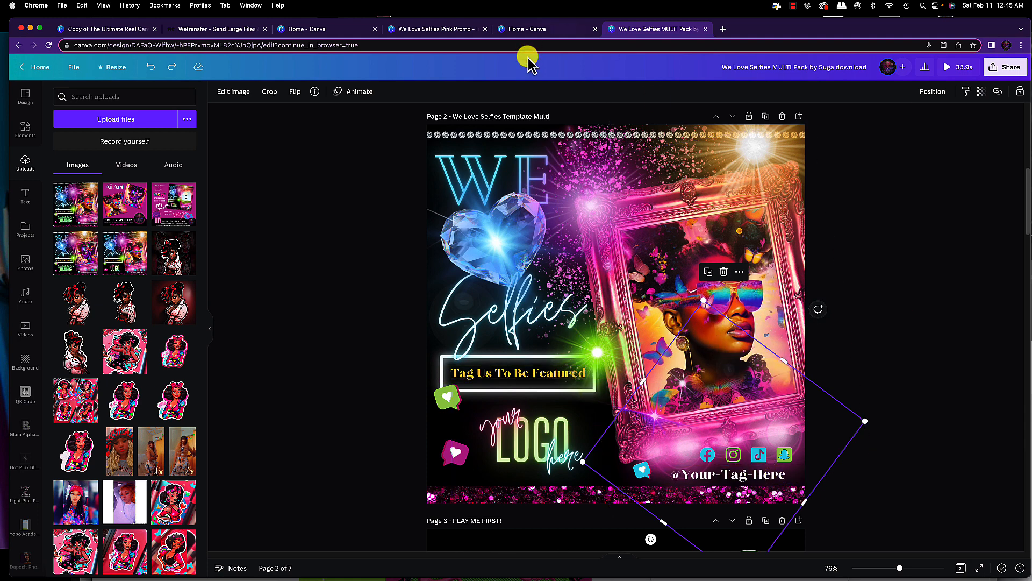
pyautogui.click(514, 141)
pyautogui.click(666, 134)
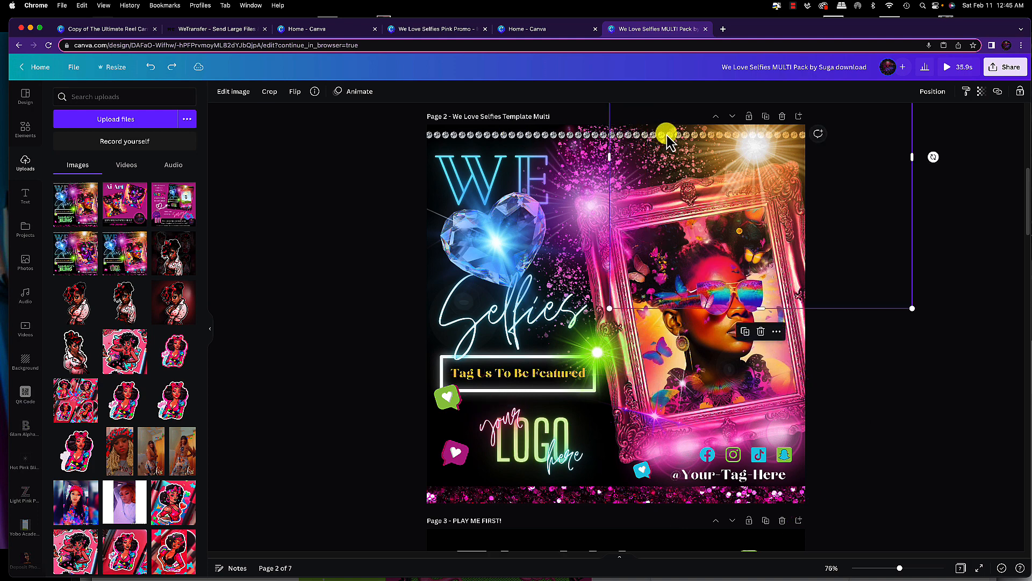
pyautogui.click(586, 143)
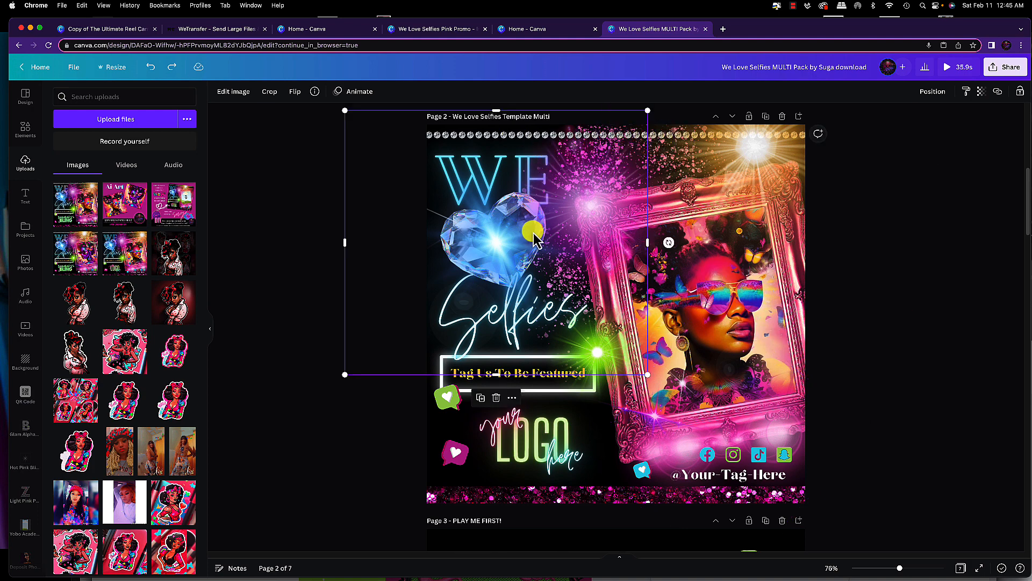
pyautogui.moveTo(512, 217); pyautogui.dragTo(535, 312)
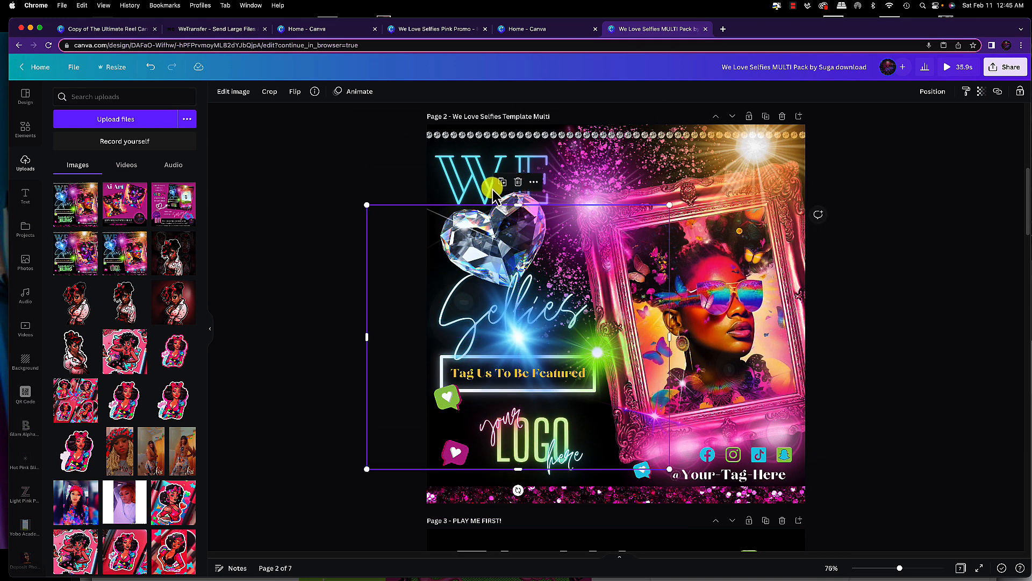
pyautogui.click(490, 132)
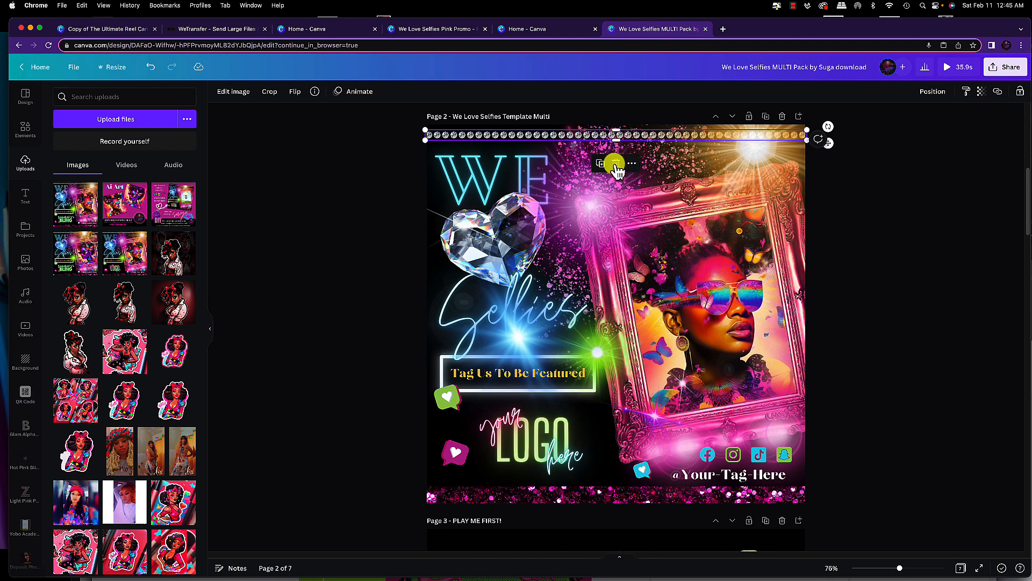
pyautogui.moveTo(515, 340); pyautogui.dragTo(491, 237)
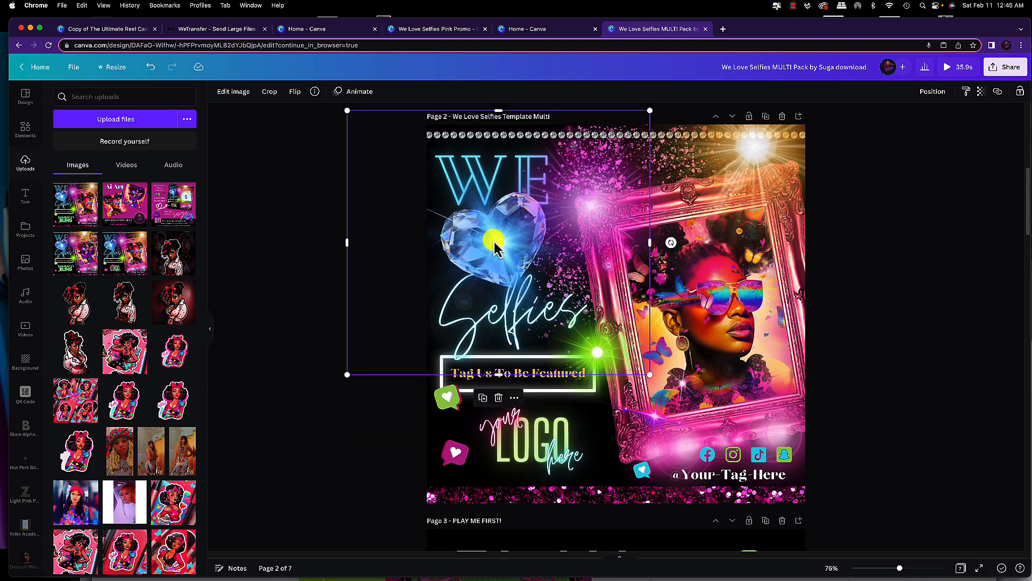
pyautogui.scroll(-1, 706, 304)
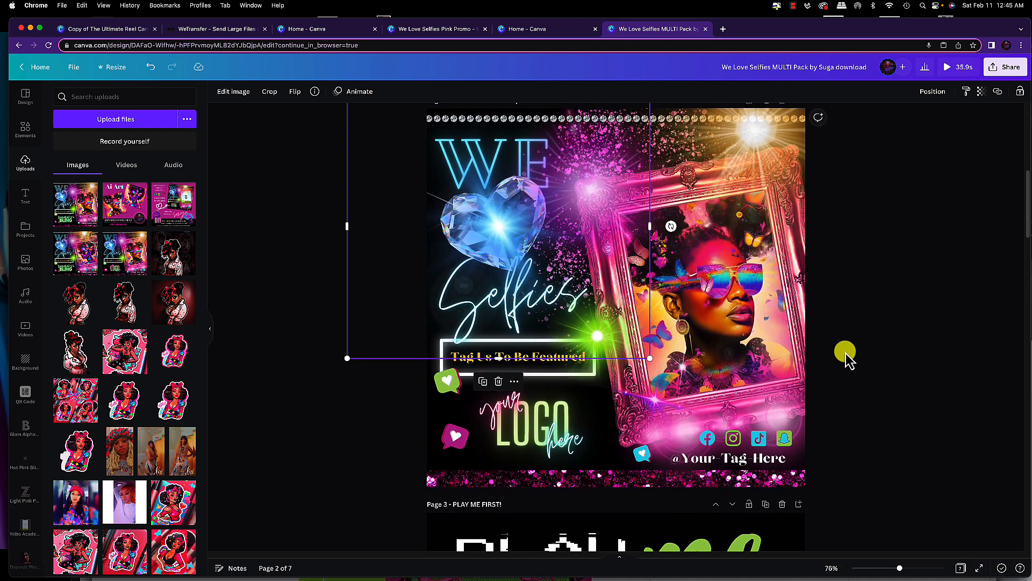
pyautogui.click(817, 361)
pyautogui.scroll(3, 807, 363)
pyautogui.scroll(-3, 805, 363)
pyautogui.scroll(2, 801, 360)
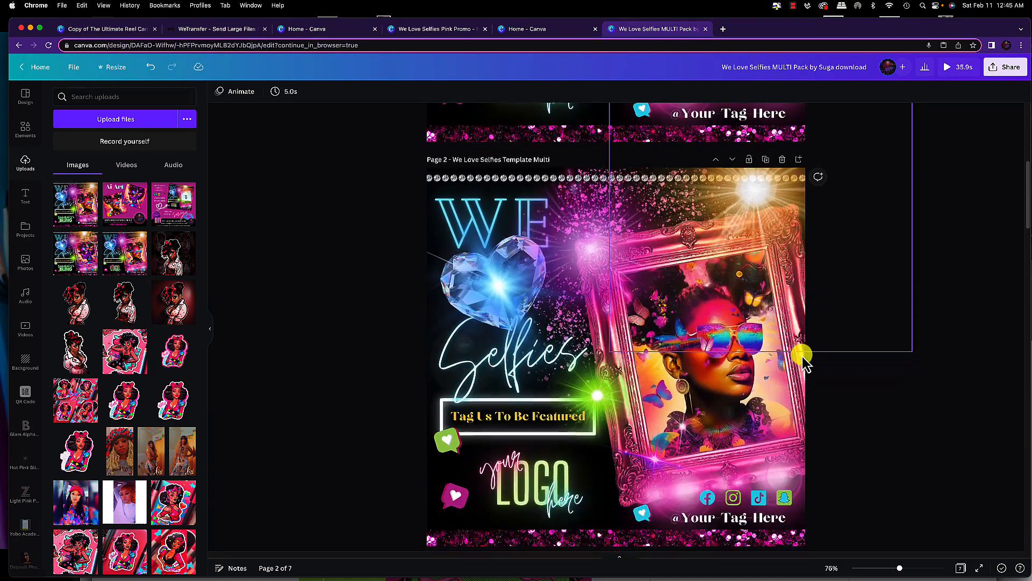
pyautogui.scroll(-3, 798, 358)
pyautogui.scroll(2, 793, 355)
pyautogui.scroll(-3, 792, 354)
pyautogui.scroll(1, 806, 358)
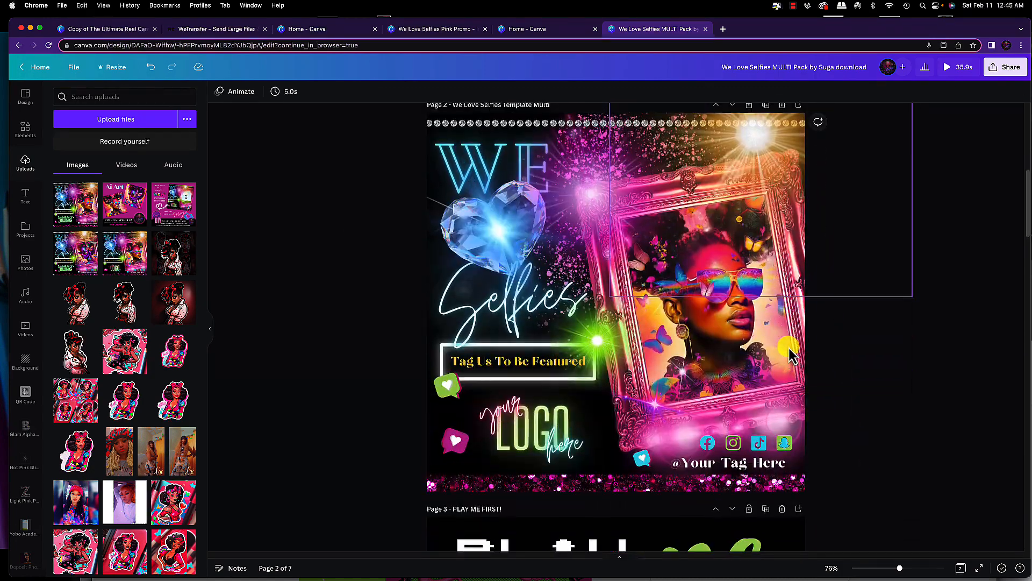
# Open the PNG download options from the Share menu and close them again
pyautogui.click(1005, 66)
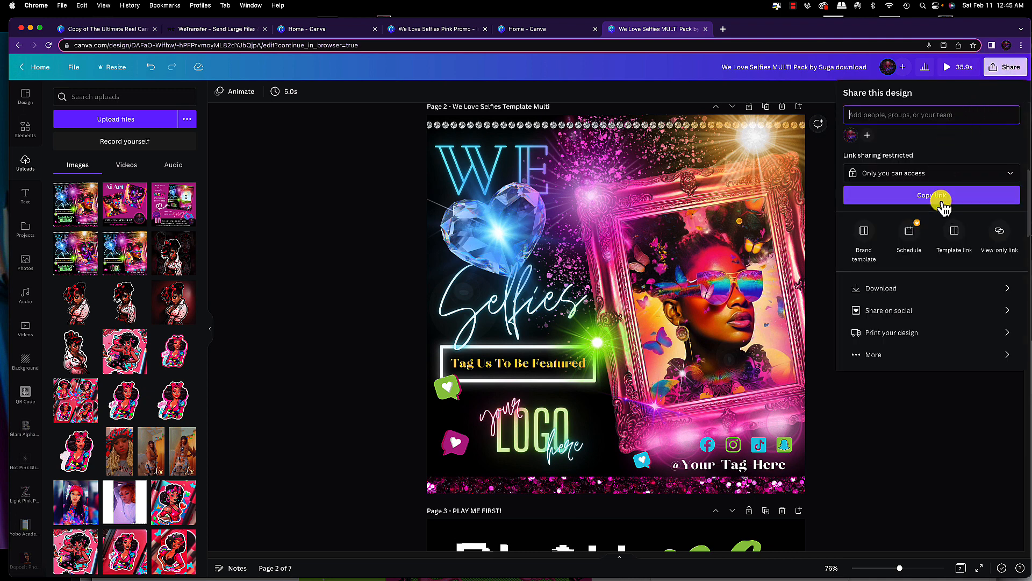
pyautogui.click(907, 291)
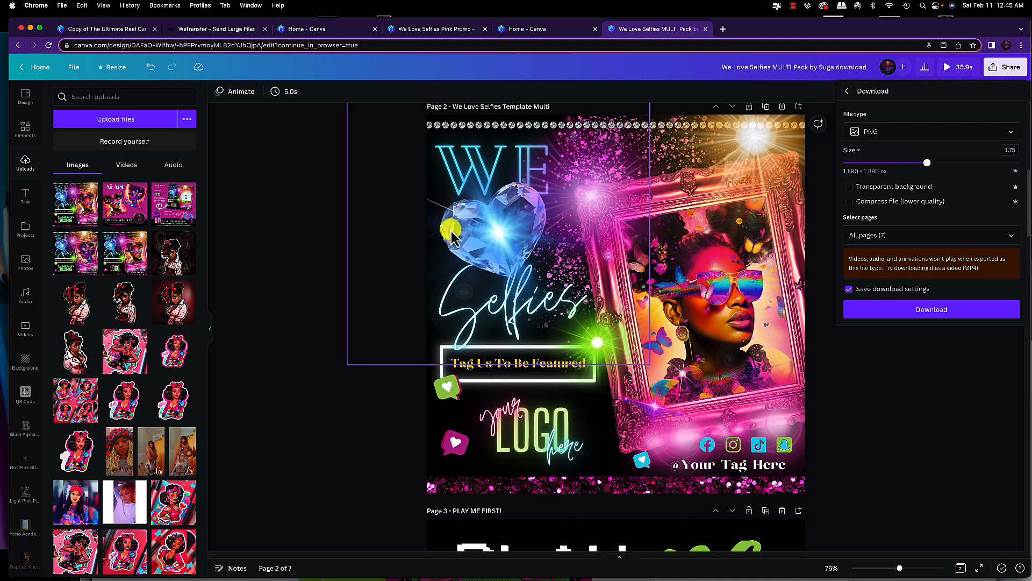
pyautogui.click(323, 239)
# Move the customized portrait page above the master copy so it becomes page 1
pyautogui.scroll(1, 578, 264)
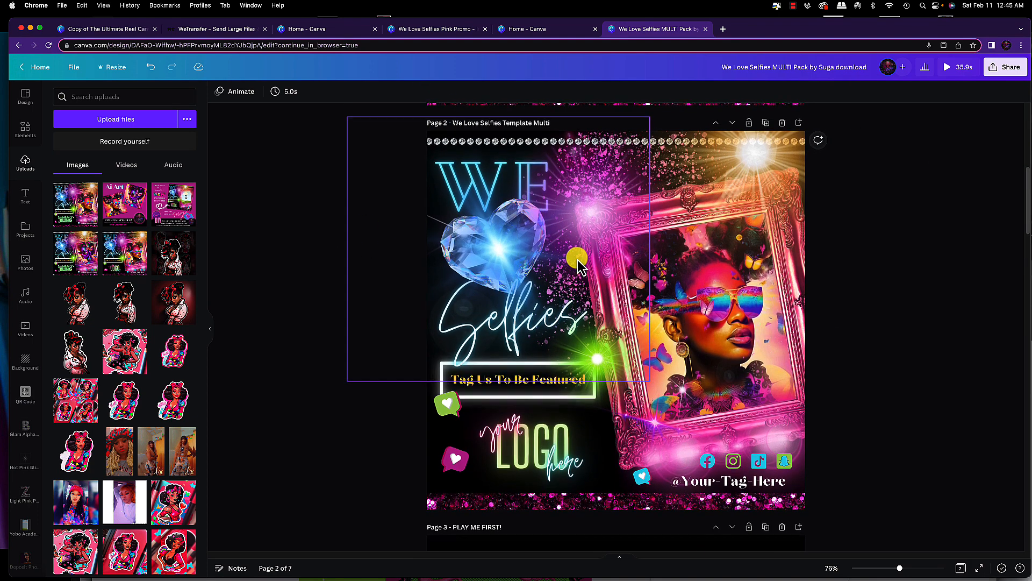
pyautogui.scroll(4, 577, 260)
pyautogui.scroll(-4, 577, 260)
pyautogui.scroll(2, 581, 267)
pyautogui.scroll(5, 595, 293)
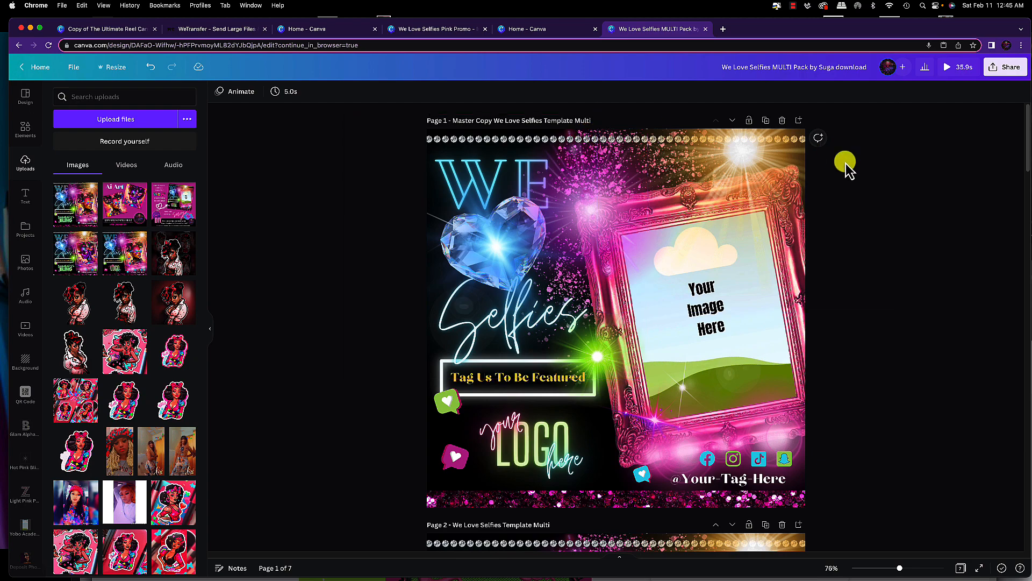
pyautogui.scroll(-6, 749, 285)
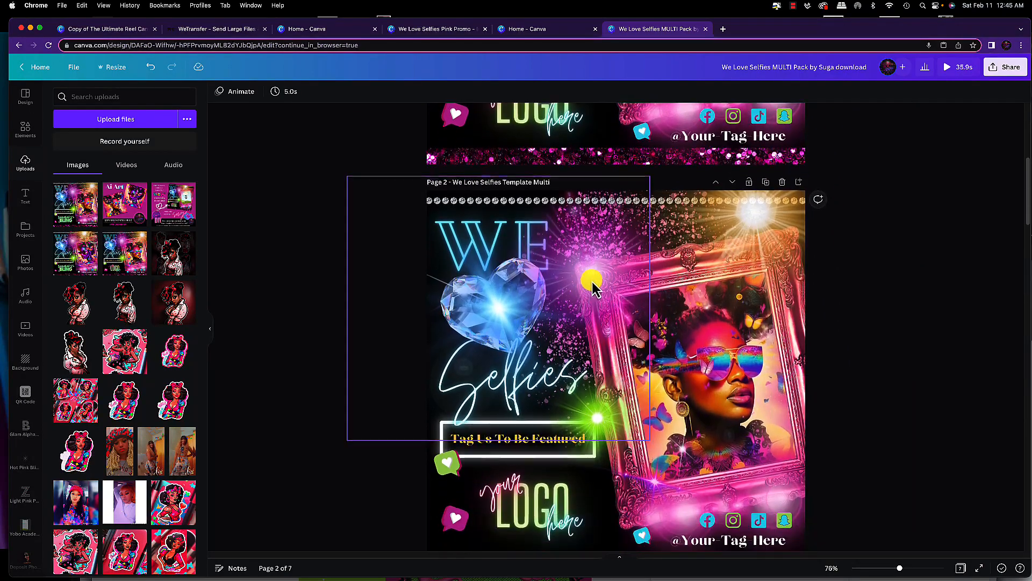
pyautogui.click(715, 183)
pyautogui.scroll(6, 716, 185)
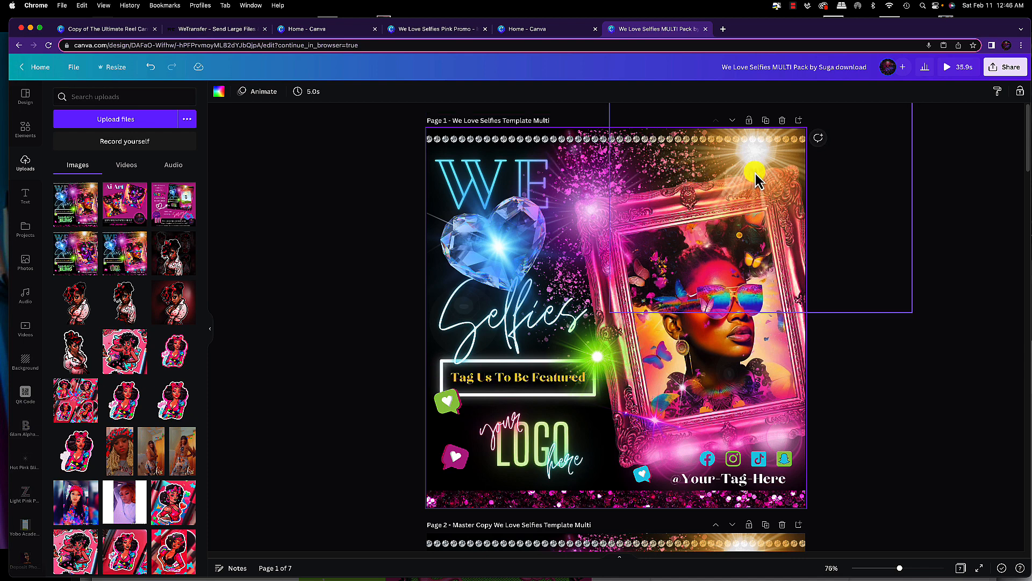
pyautogui.click(847, 231)
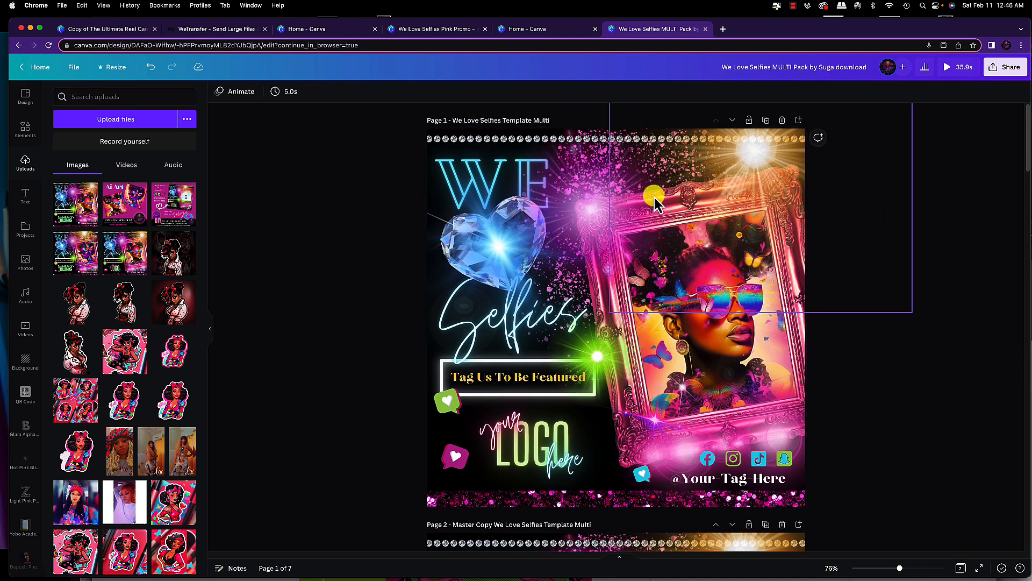
pyautogui.scroll(-1, 648, 198)
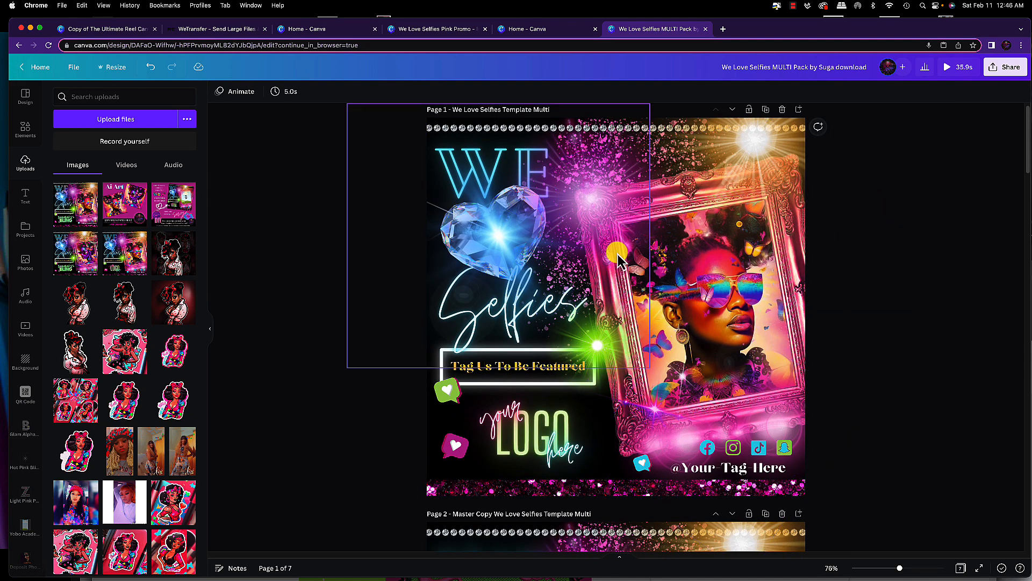
pyautogui.scroll(1, 576, 188)
pyautogui.scroll(-1, 576, 188)
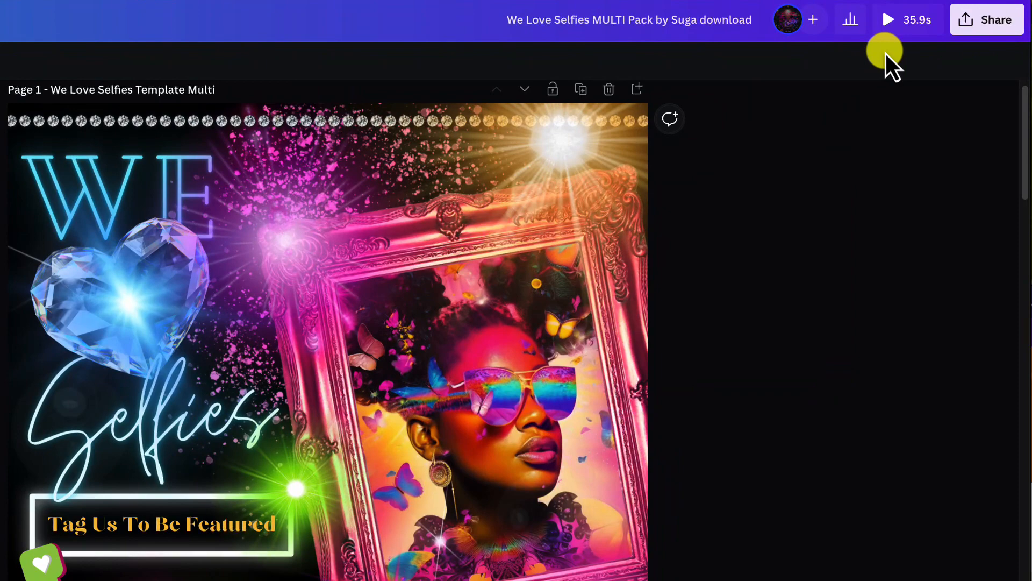
# Open the design's PNG download options and set the export size multiplier to 2
pyautogui.click(983, 31)
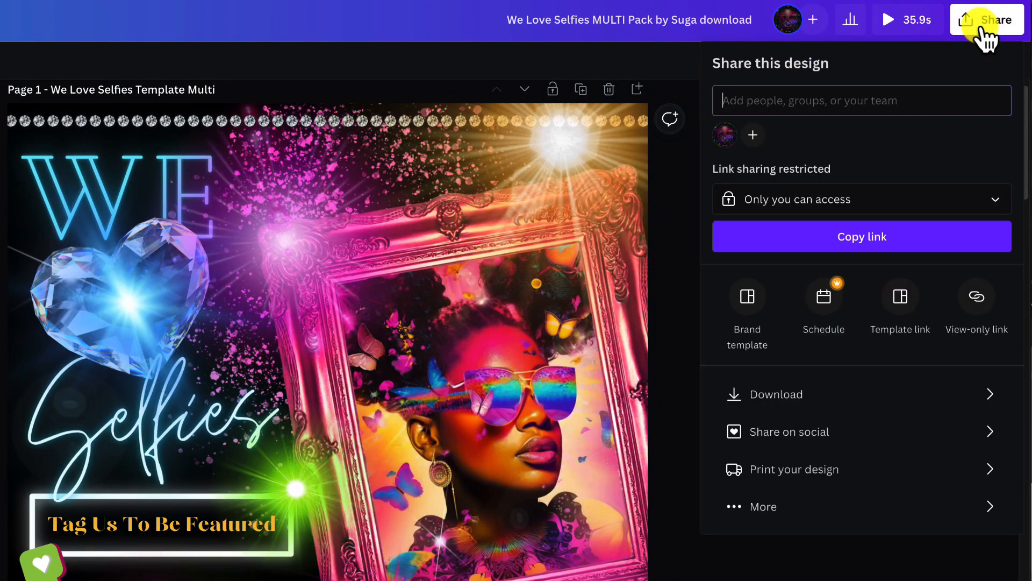
pyautogui.click(835, 396)
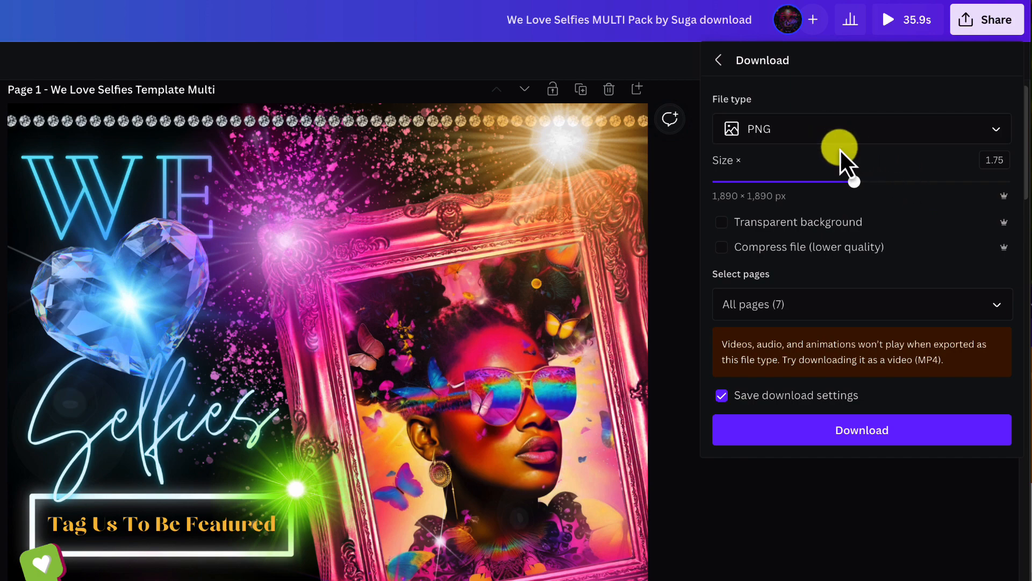
pyautogui.moveTo(850, 189)
pyautogui.mouseDown()
pyautogui.moveTo(752, 188)
pyautogui.moveTo(854, 195)
pyautogui.moveTo(832, 195)
pyautogui.mouseUp()
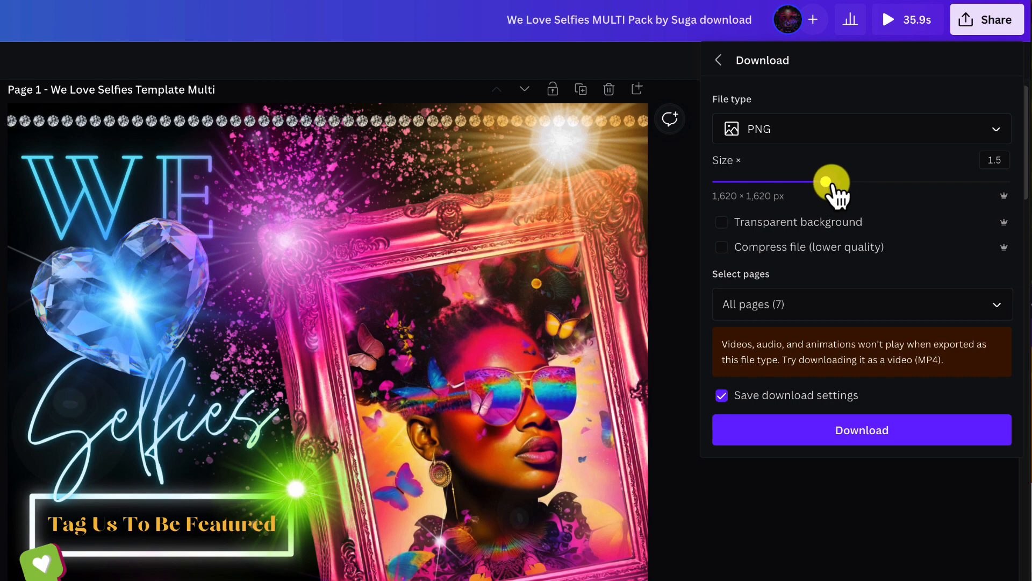
pyautogui.moveTo(832, 191); pyautogui.dragTo(885, 194)
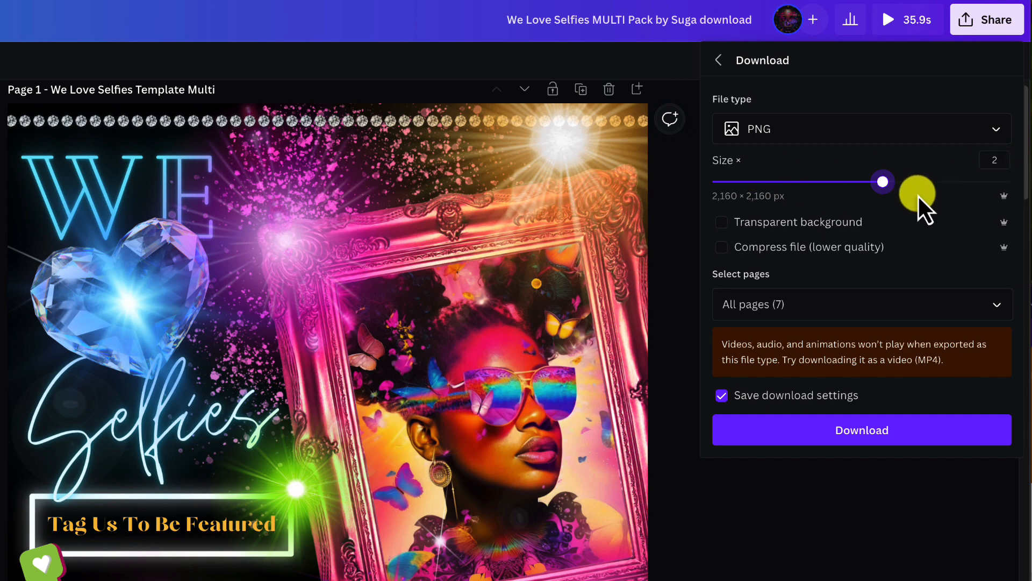
# Restrict the PNG download to the current page, Page 1, and download it
pyautogui.click(992, 309)
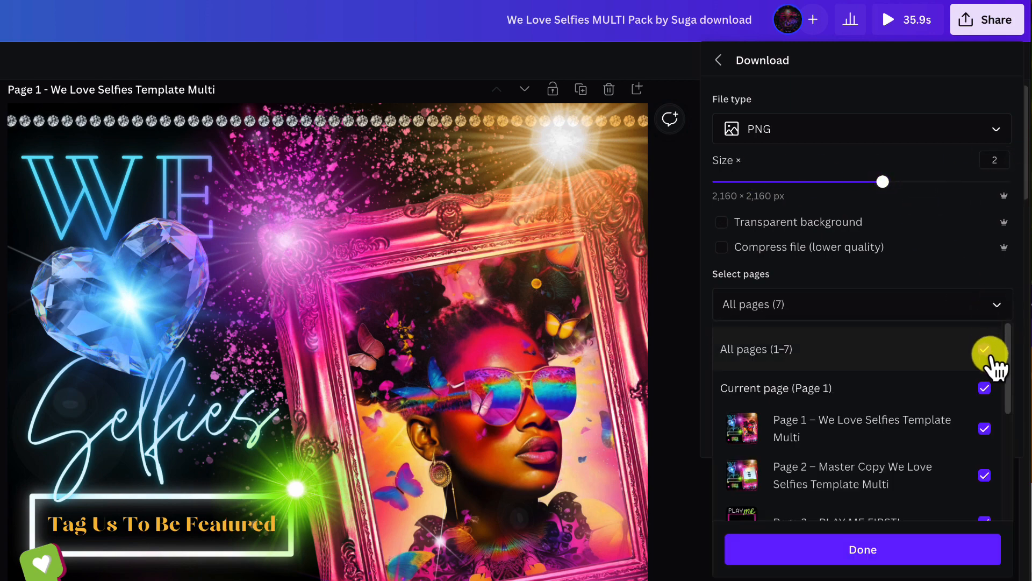
pyautogui.click(986, 350)
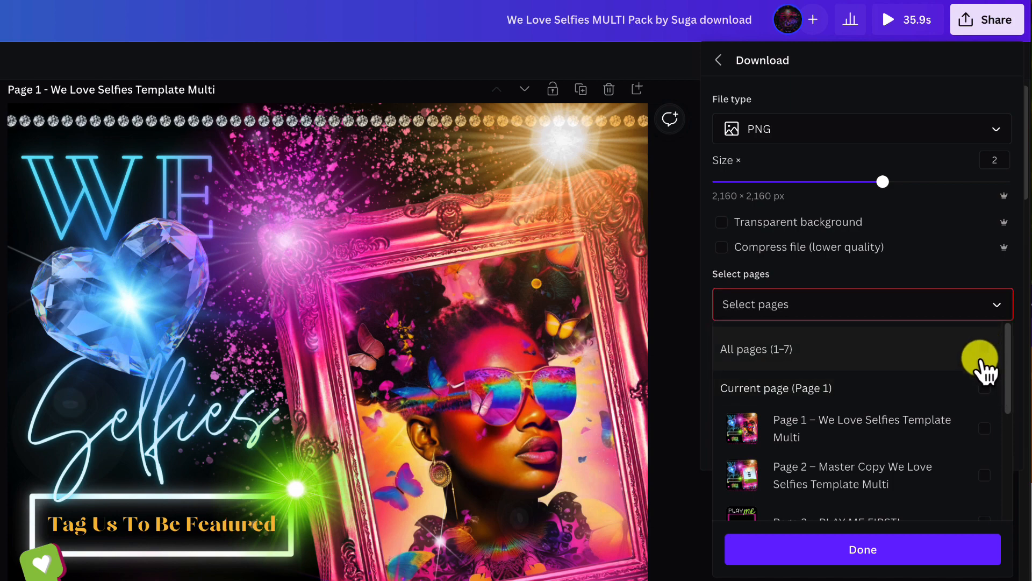
pyautogui.click(984, 388)
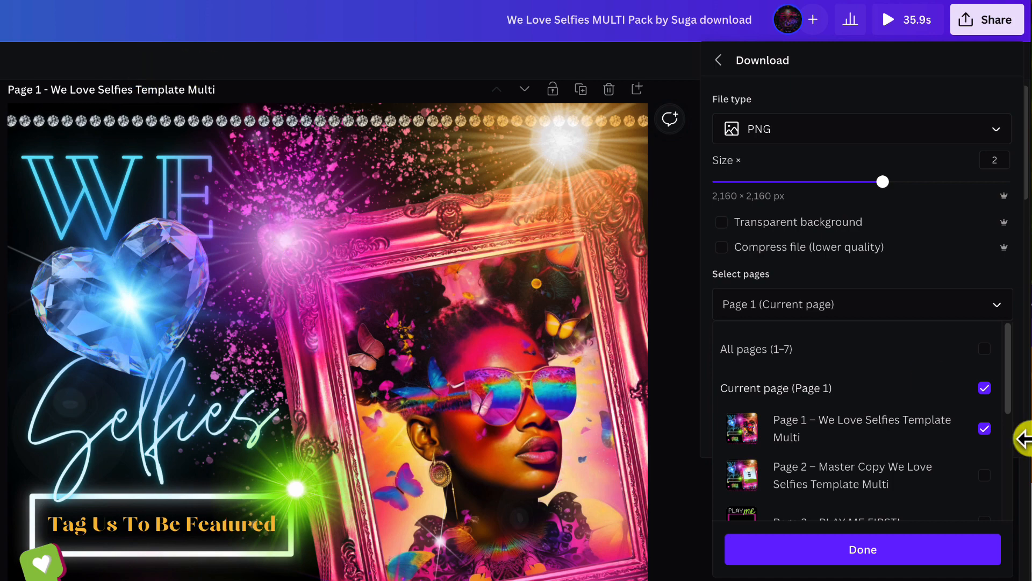
pyautogui.scroll(-3, 922, 447)
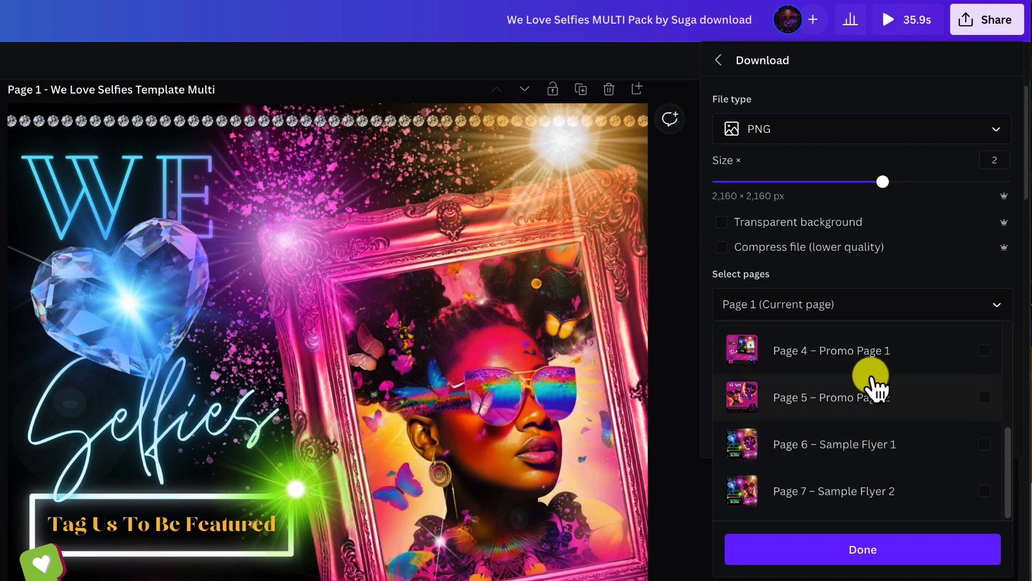
pyautogui.scroll(1, 866, 424)
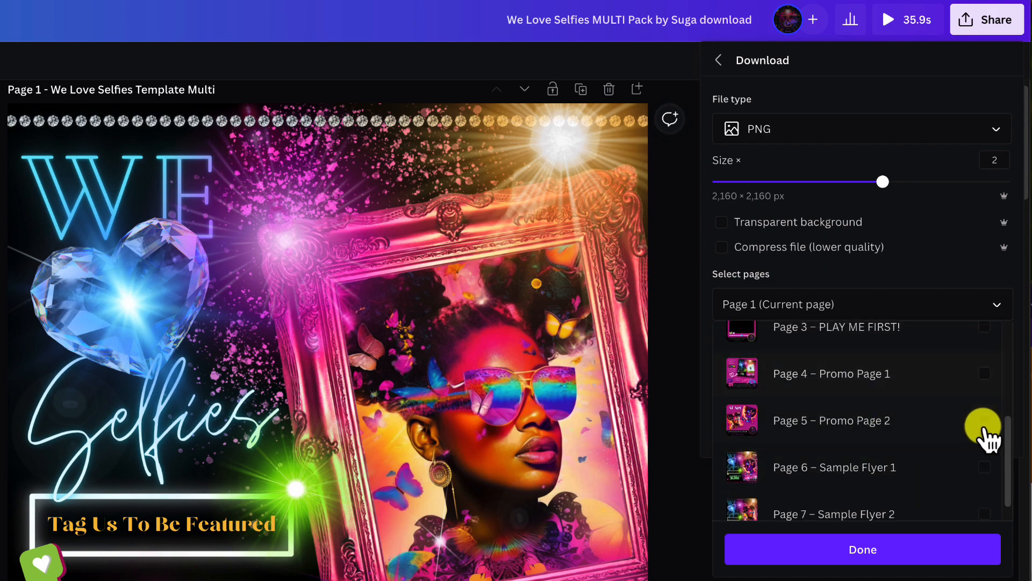
pyautogui.scroll(4, 965, 433)
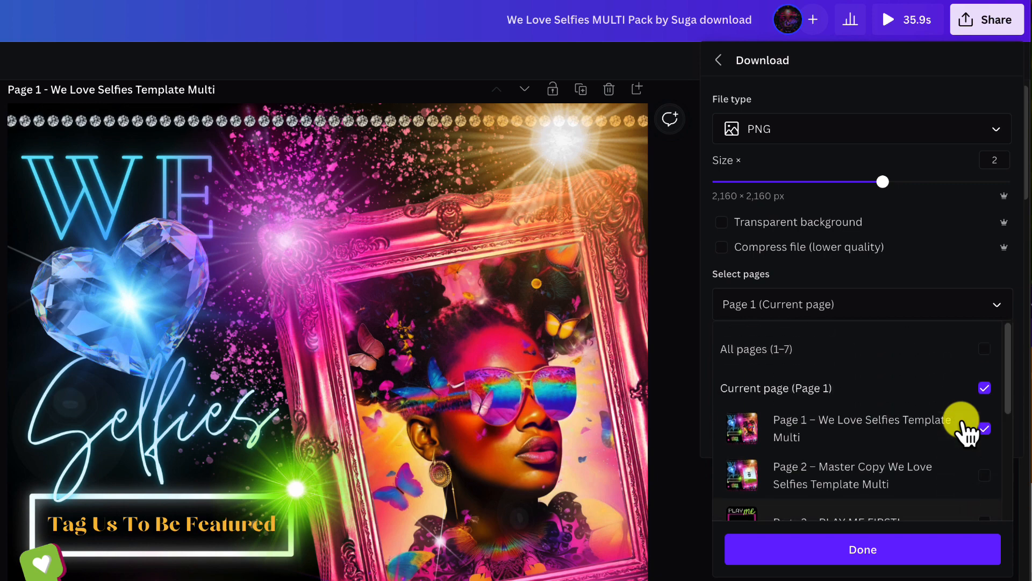
pyautogui.scroll(-2, 965, 427)
pyautogui.scroll(3, 965, 428)
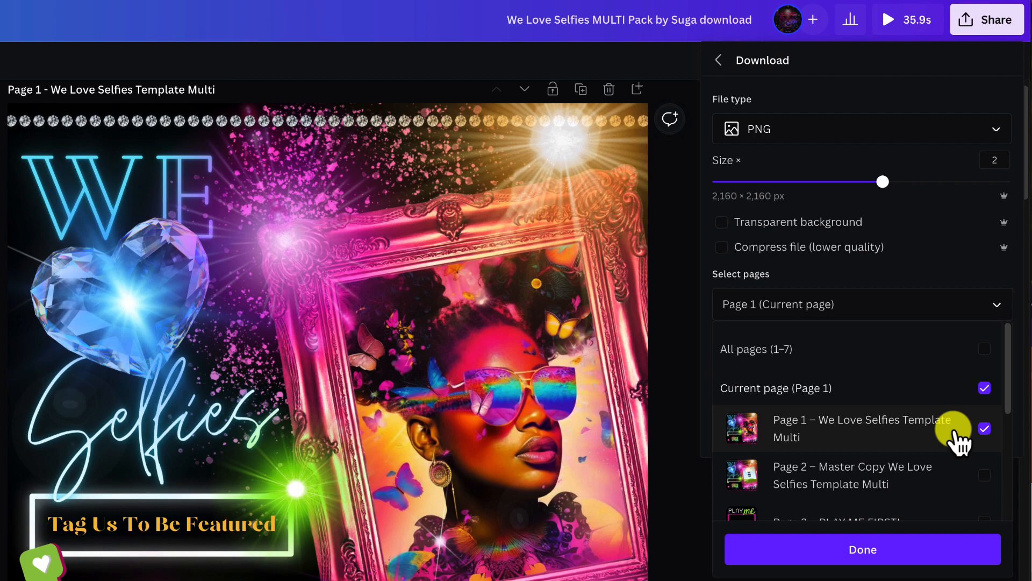
pyautogui.click(936, 549)
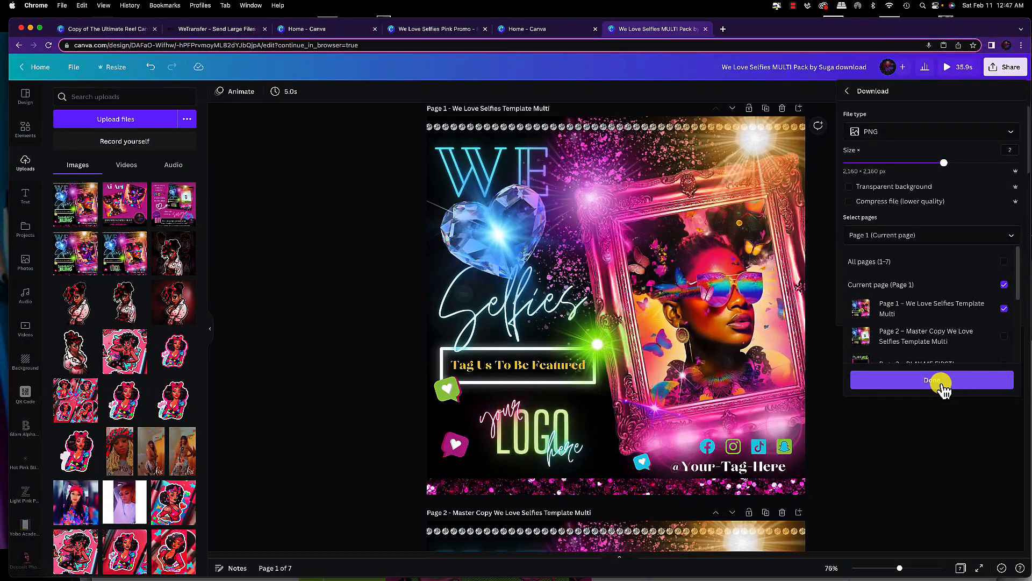
pyautogui.click(920, 439)
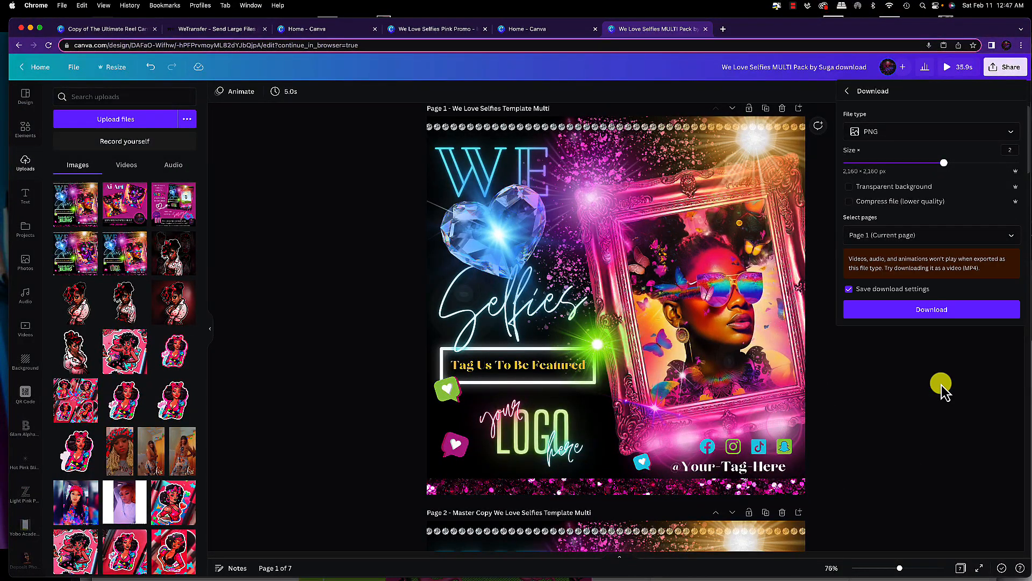
pyautogui.click(943, 310)
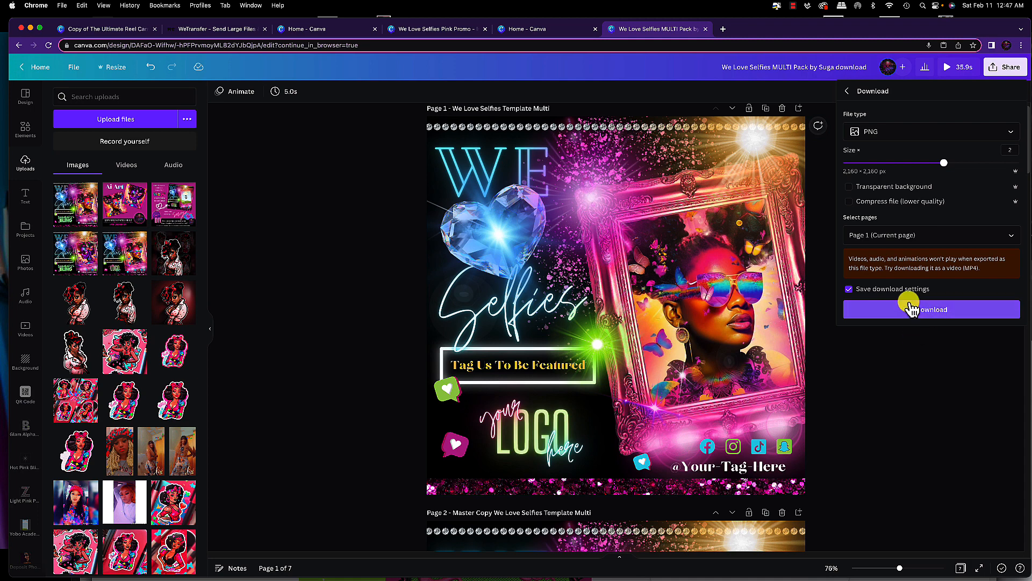